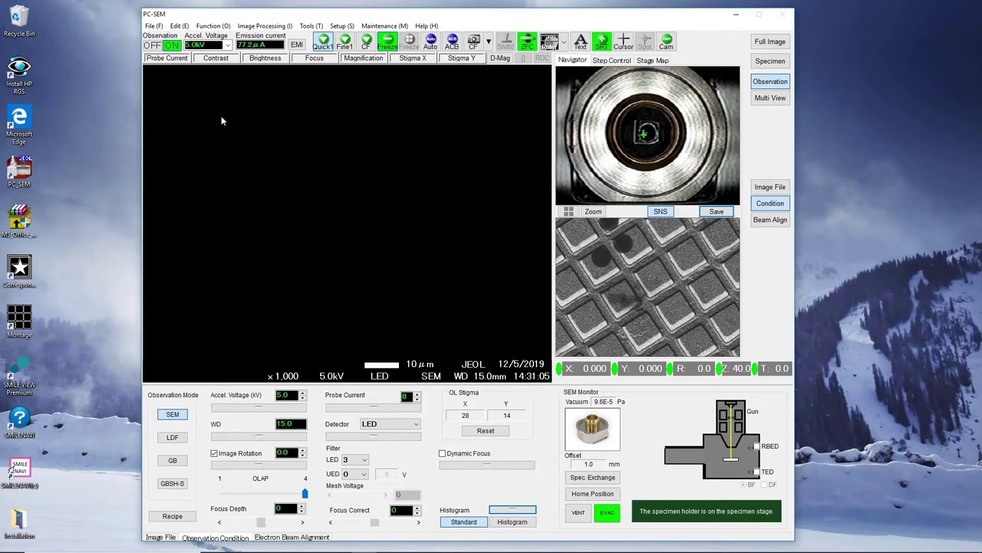
Turn Observation ON so the beam scans the sample live.
click(387, 47)
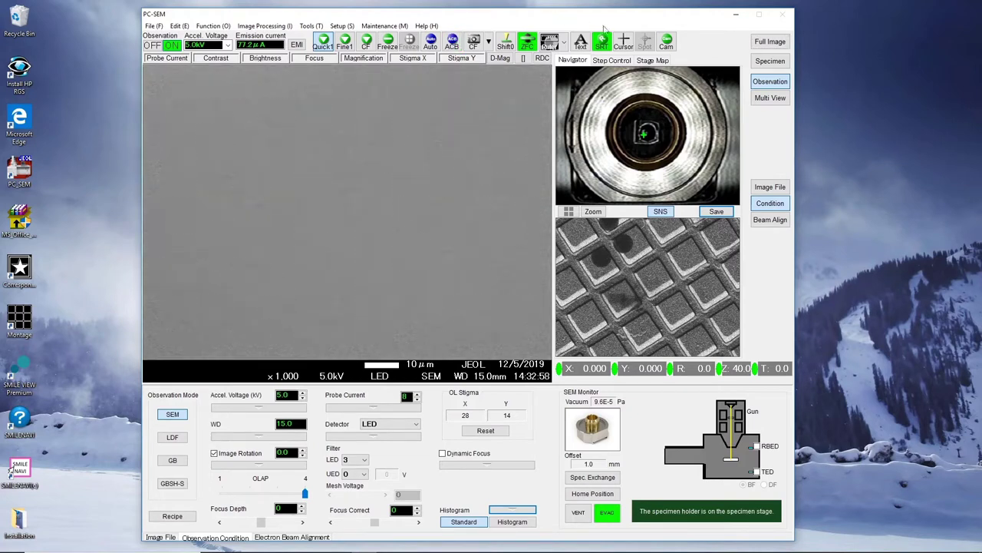
While watching the side camera, drive the stage height to Z 20 mm.
click(668, 43)
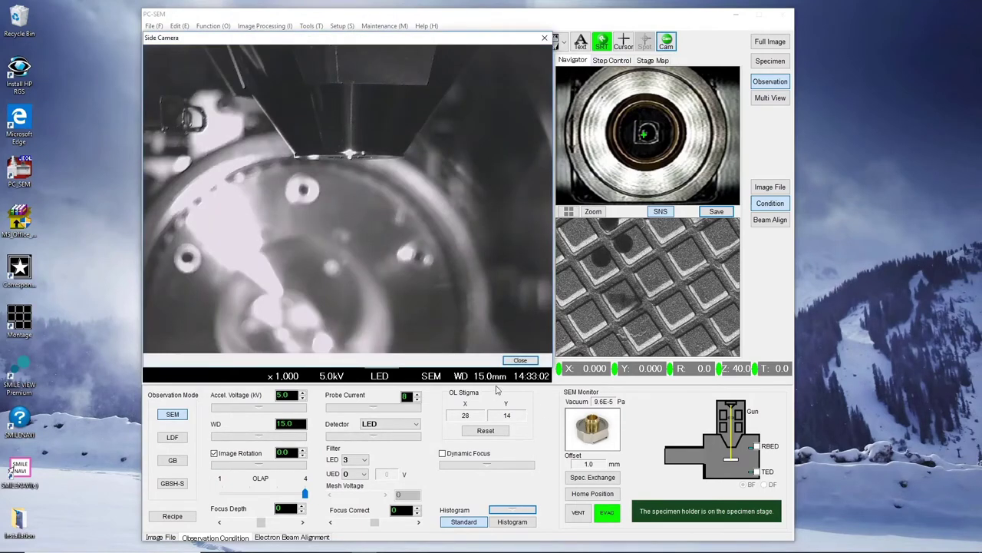
double_click(735, 369)
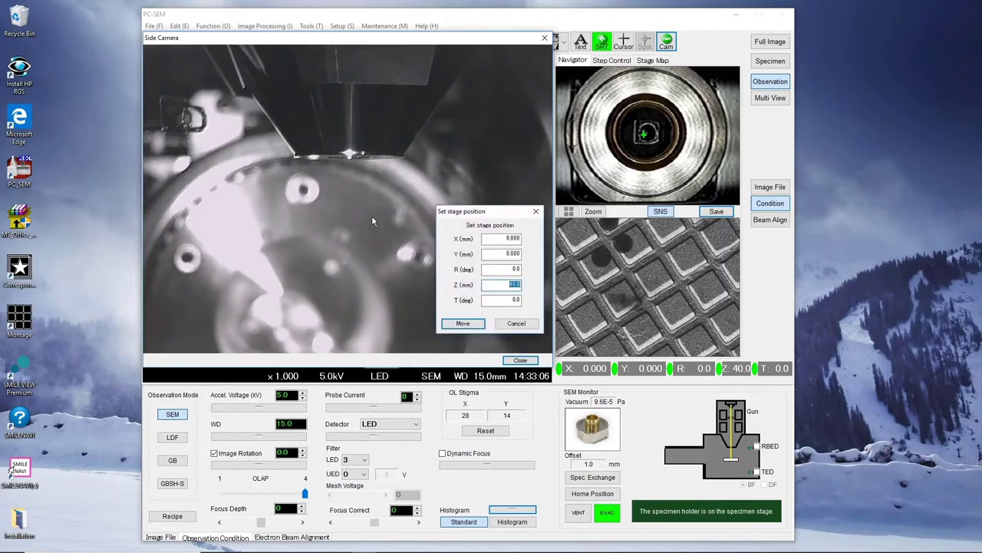
text(20)
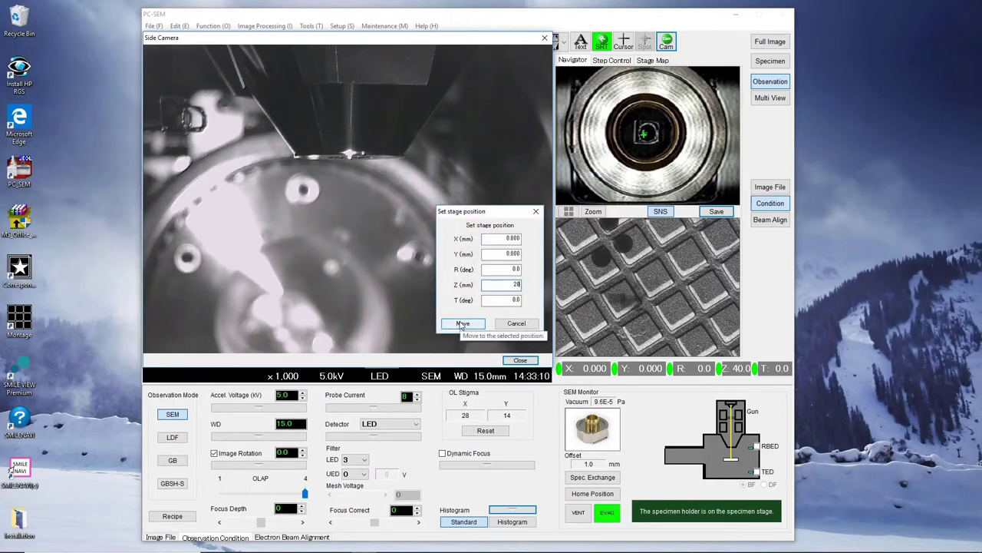
click(462, 323)
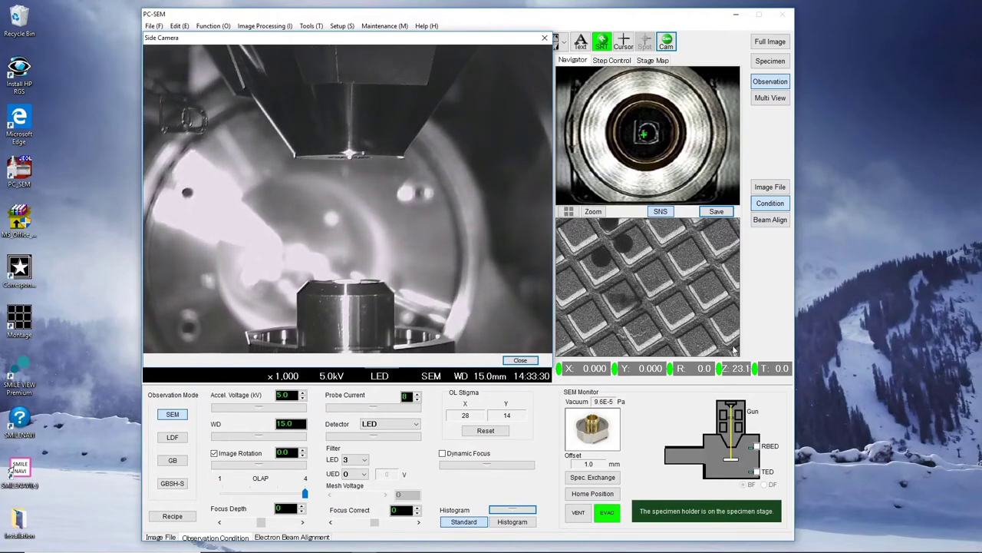
double_click(738, 369)
text(20)
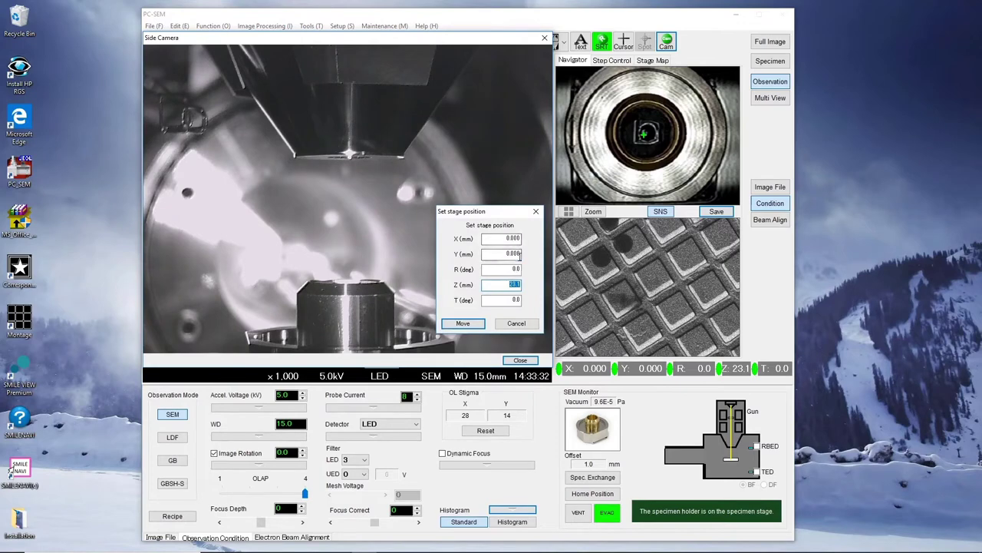
click(475, 323)
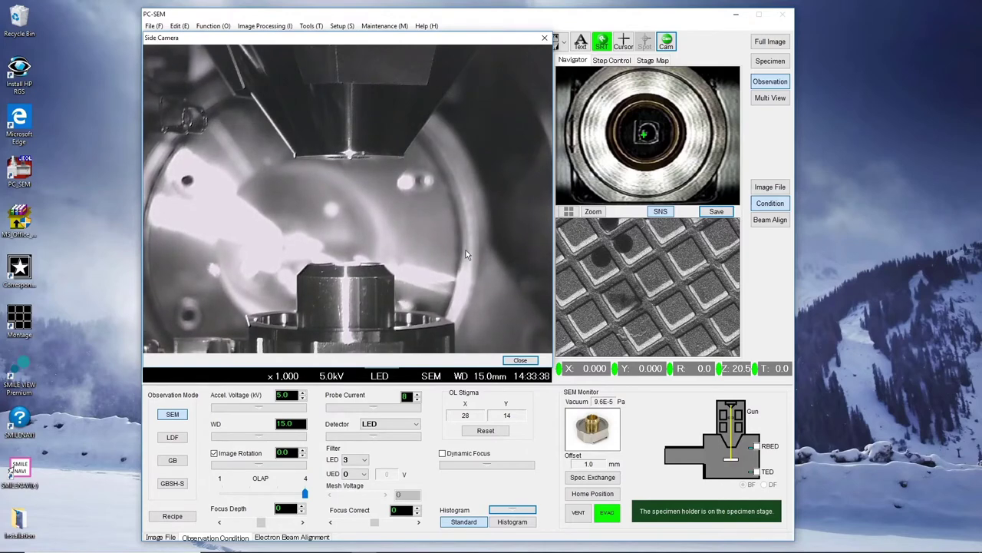
Pick the 15 mm working-distance preset and confirm the stage move.
click(485, 380)
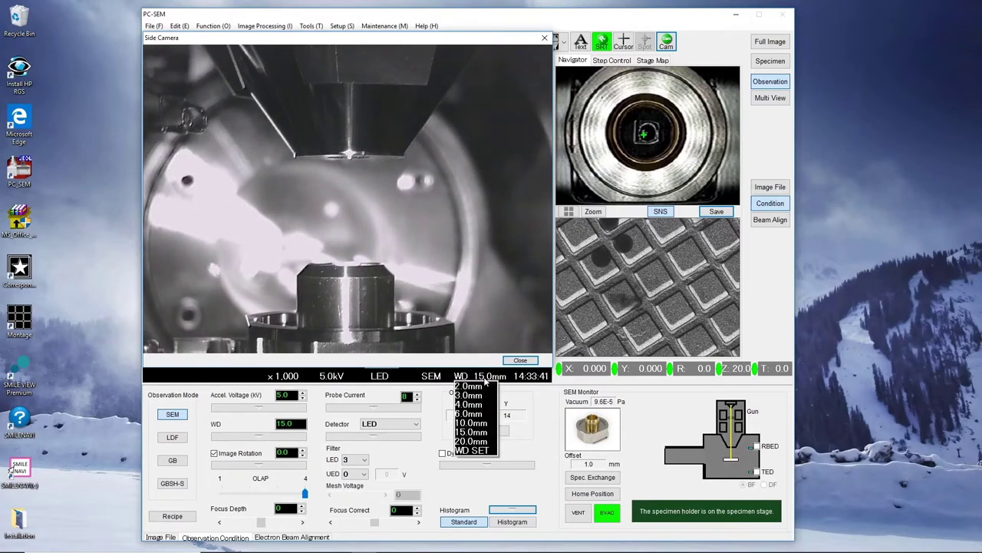
click(477, 432)
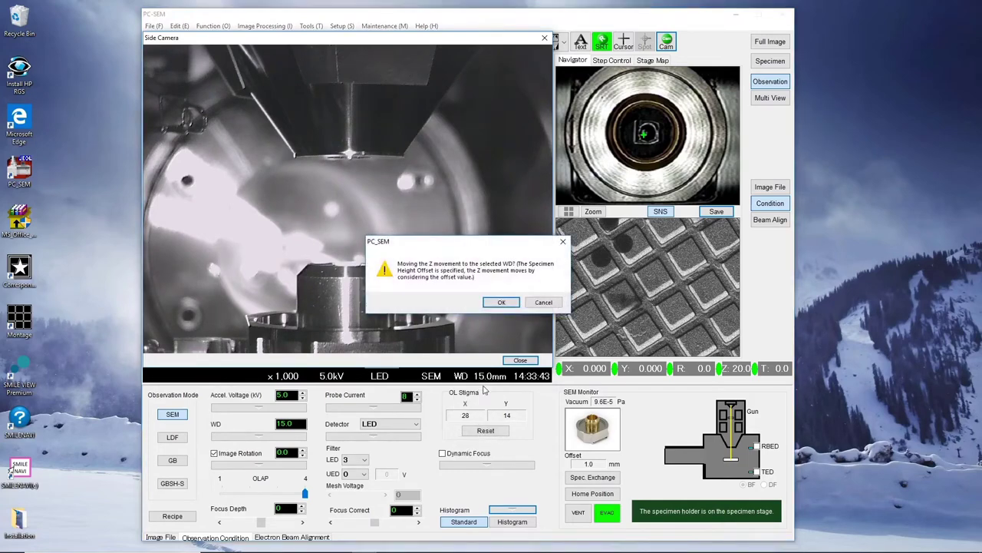
click(502, 303)
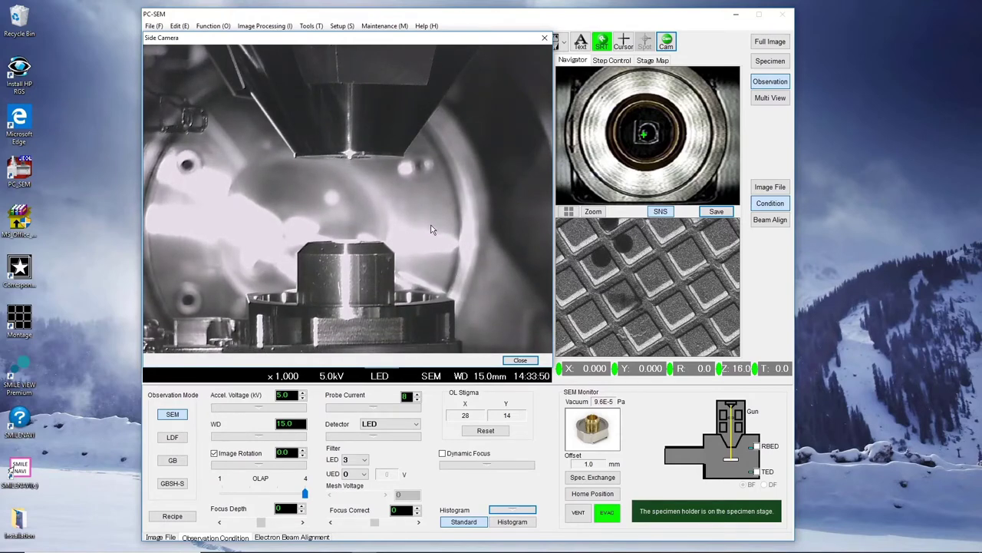
Return to the SEM image, zoom out, and centre the stage on two surface spots.
click(543, 38)
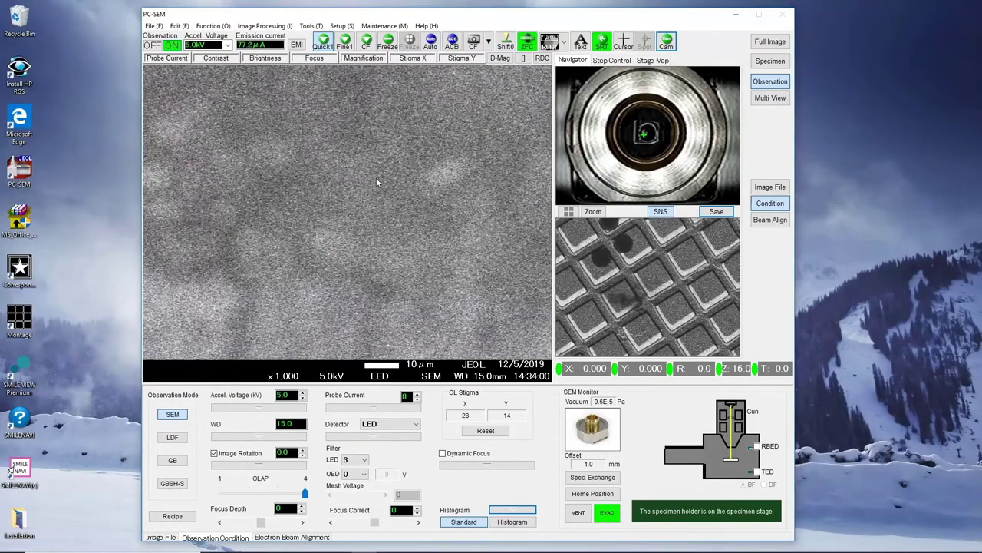
scroll(376, 178, down, 4)
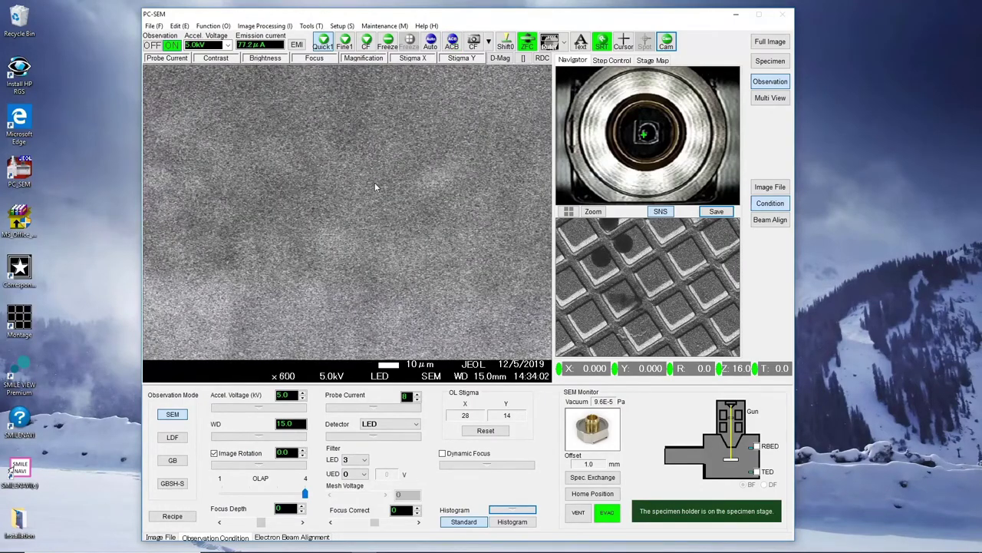
scroll(374, 182, down, 2)
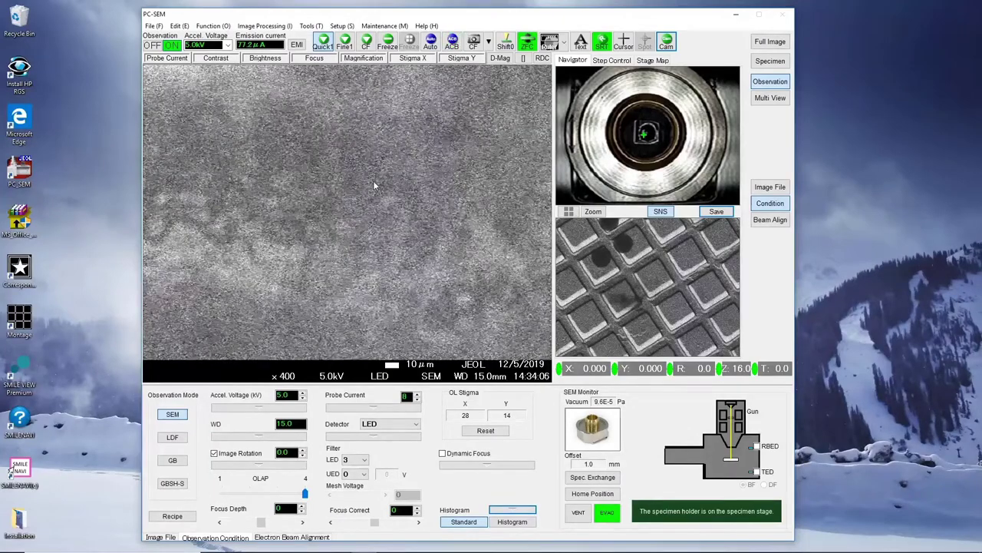
scroll(373, 181, down, 2)
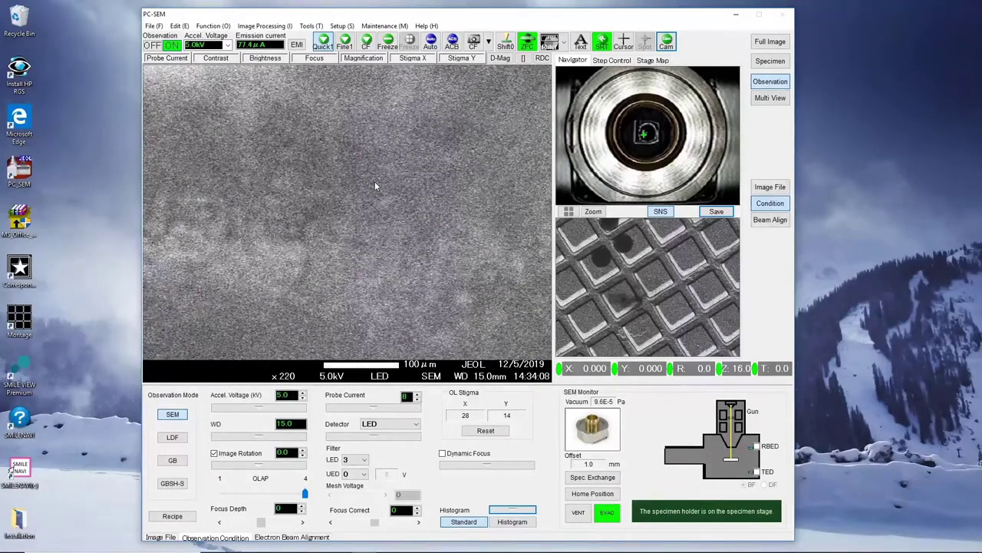
scroll(375, 181, down, 1)
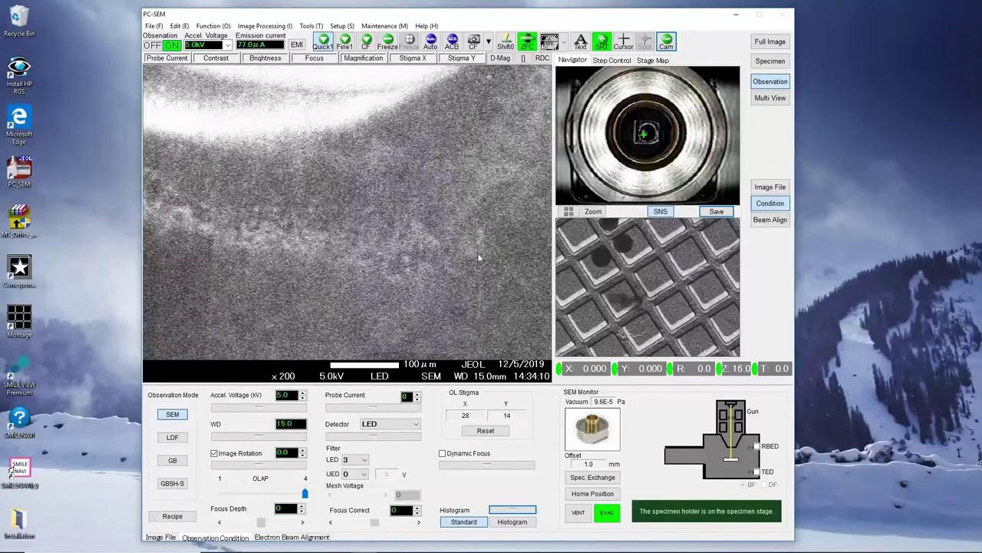
right_click(495, 259)
click(511, 271)
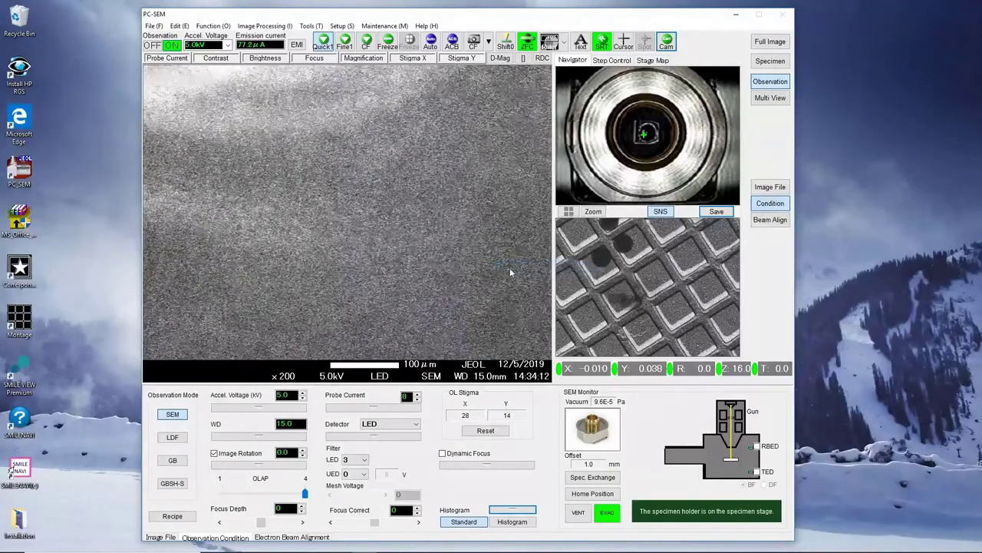
right_click(491, 209)
click(510, 217)
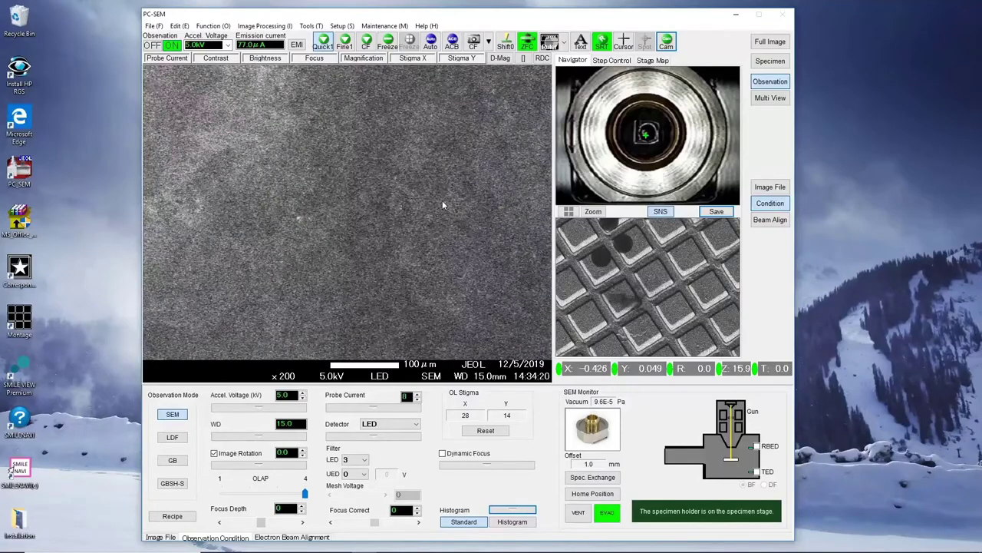
Centre the small dark particle with Stage Move to Center and zoom to x3,500.
scroll(442, 200, up, 5)
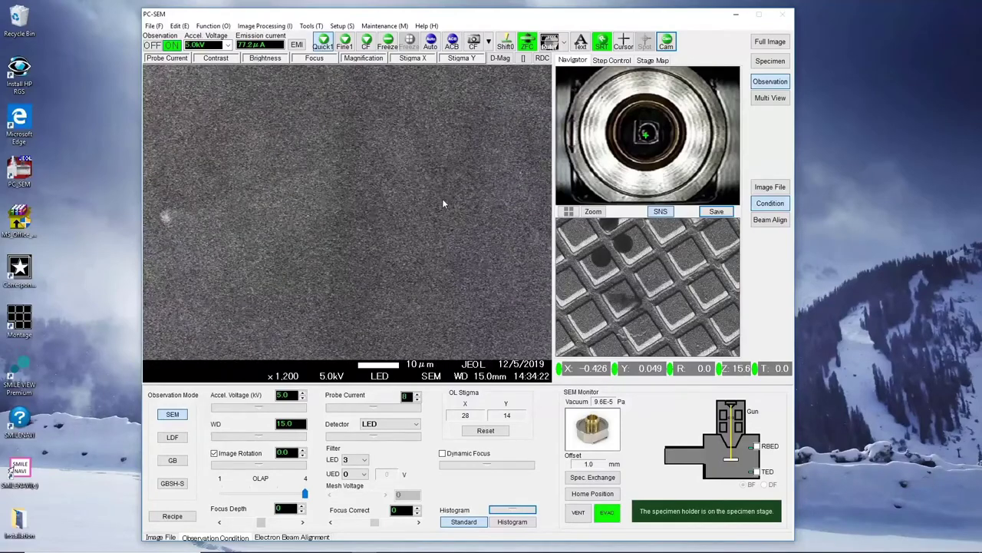
scroll(443, 198, down, 3)
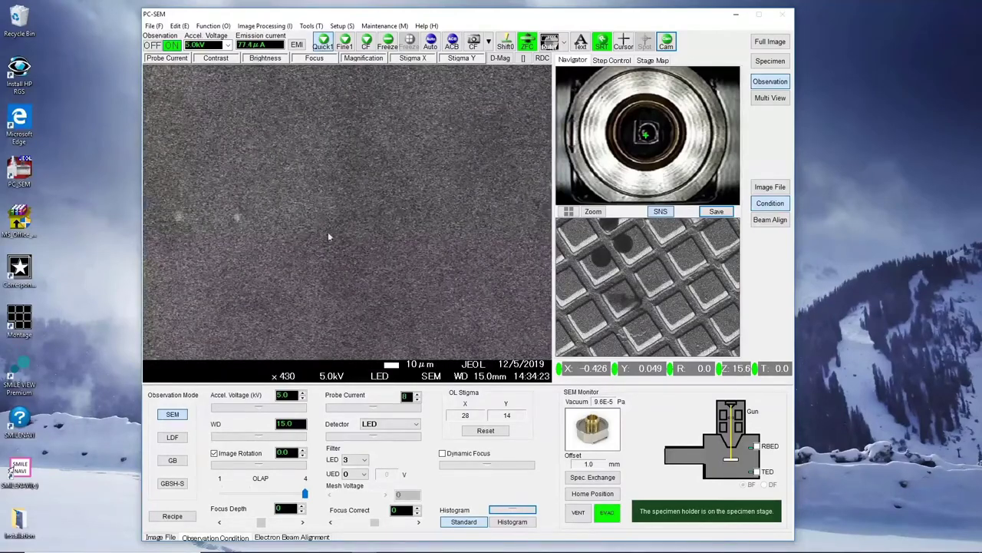
right_click(239, 218)
click(255, 221)
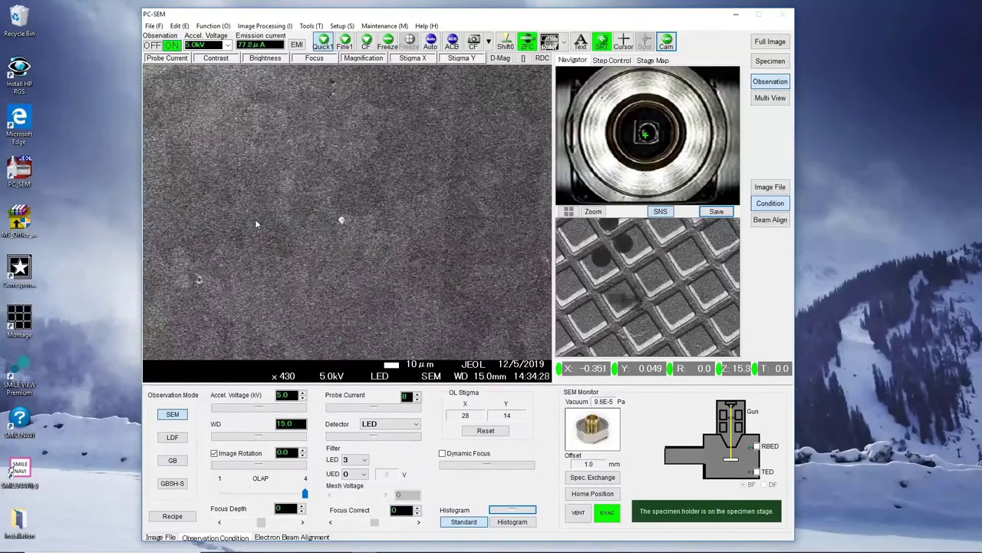
right_click(330, 82)
click(360, 86)
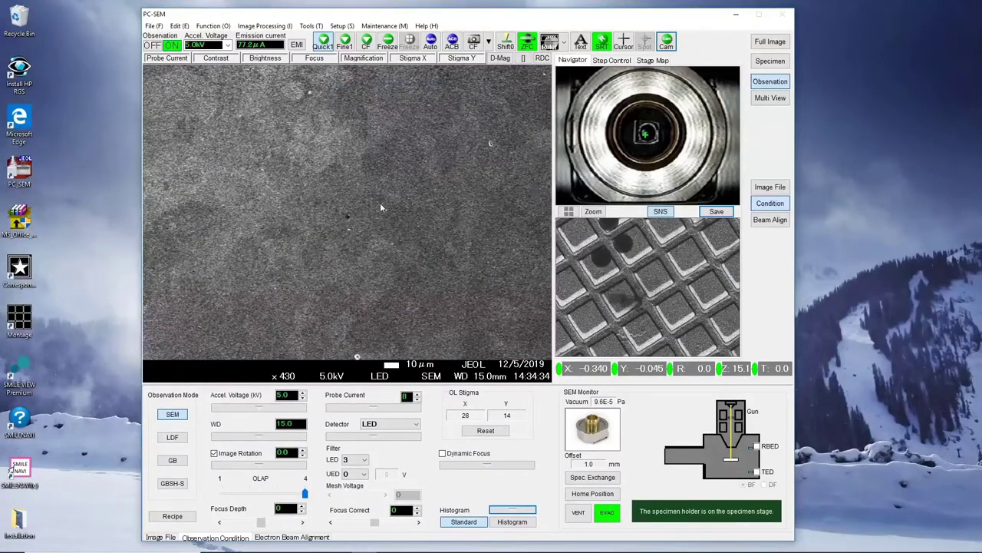
scroll(380, 201, up, 3)
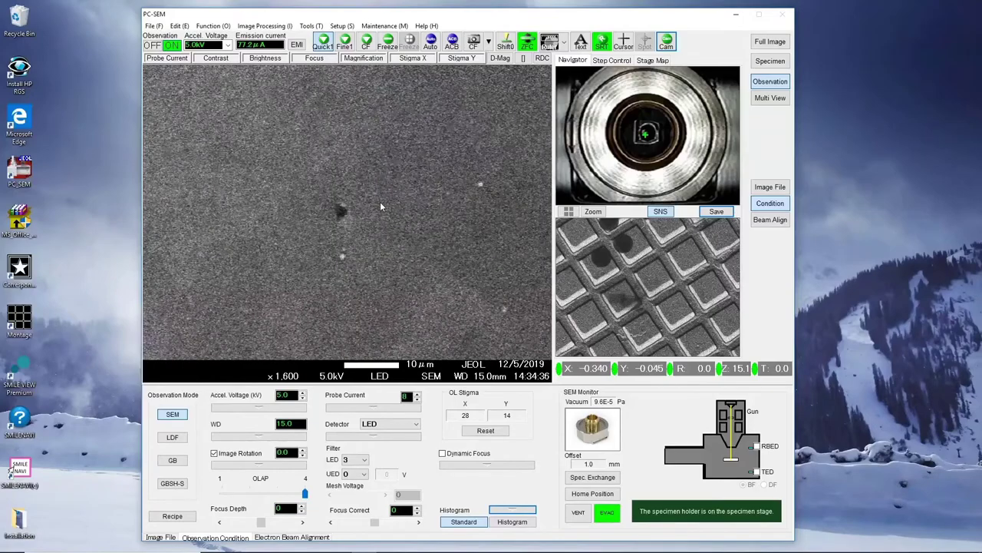
scroll(380, 203, up, 3)
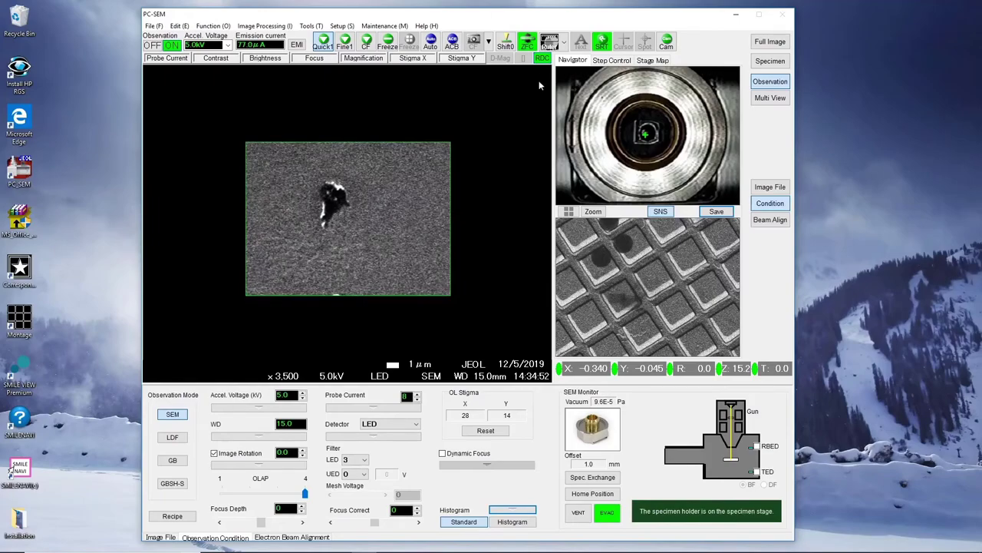
Turn off the reduced-area scan, centre the round dark void, and zoom to x4,000.
click(541, 60)
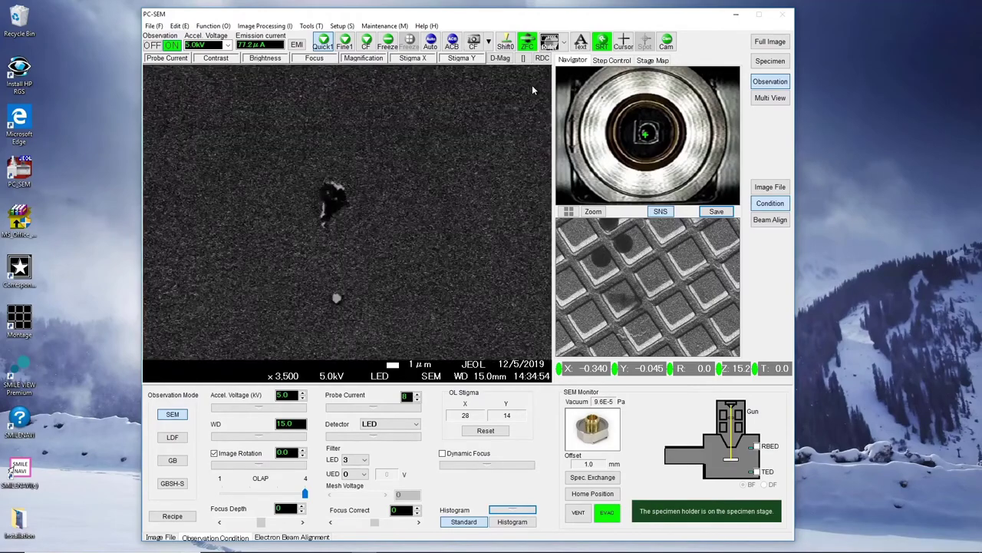
scroll(347, 292, down, 5)
scroll(349, 292, down, 1)
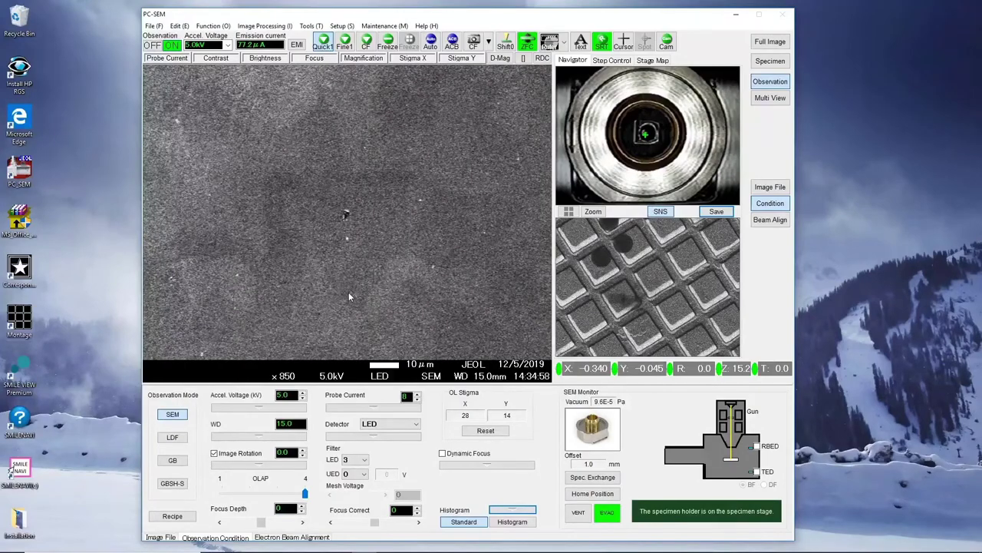
scroll(348, 291, up, 2)
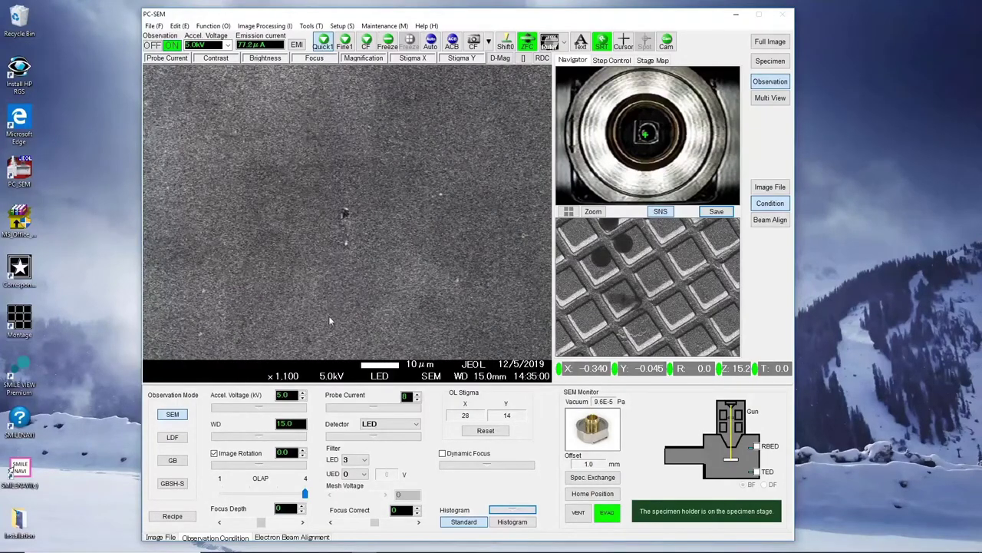
right_click(309, 341)
click(333, 342)
scroll(335, 333, up, 5)
right_click(338, 234)
click(347, 240)
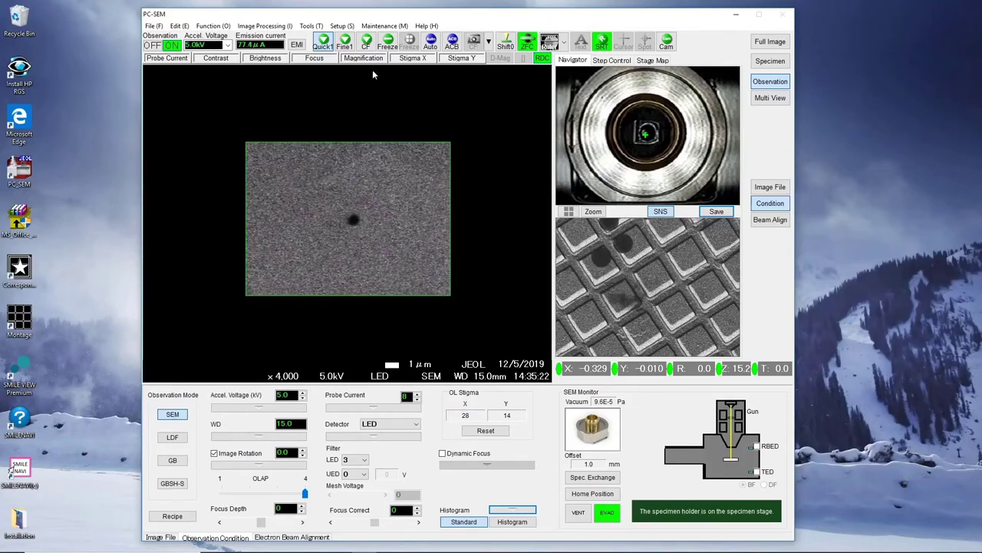
Switch scanning to Quick2 and magnify the void toward x14,000.
click(323, 40)
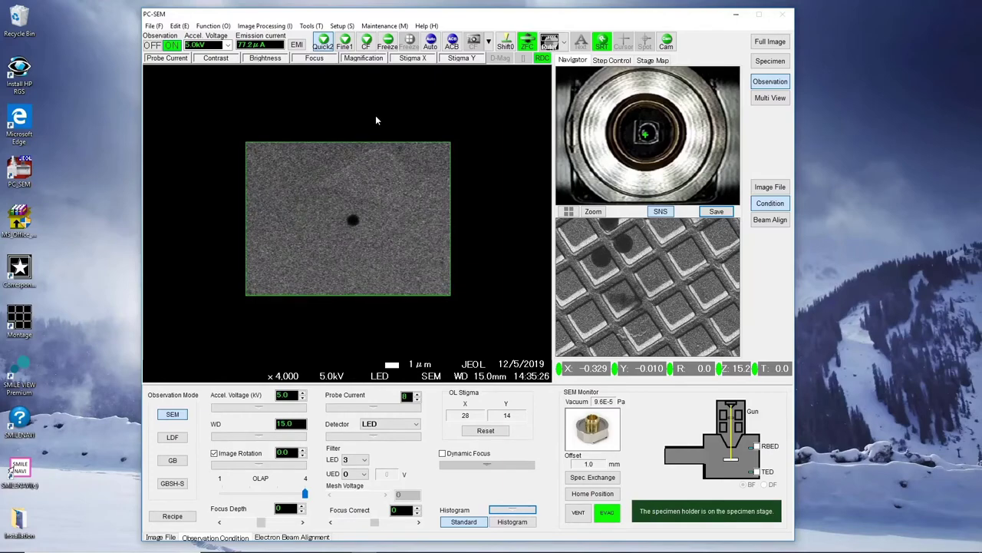
scroll(376, 118, up, 5)
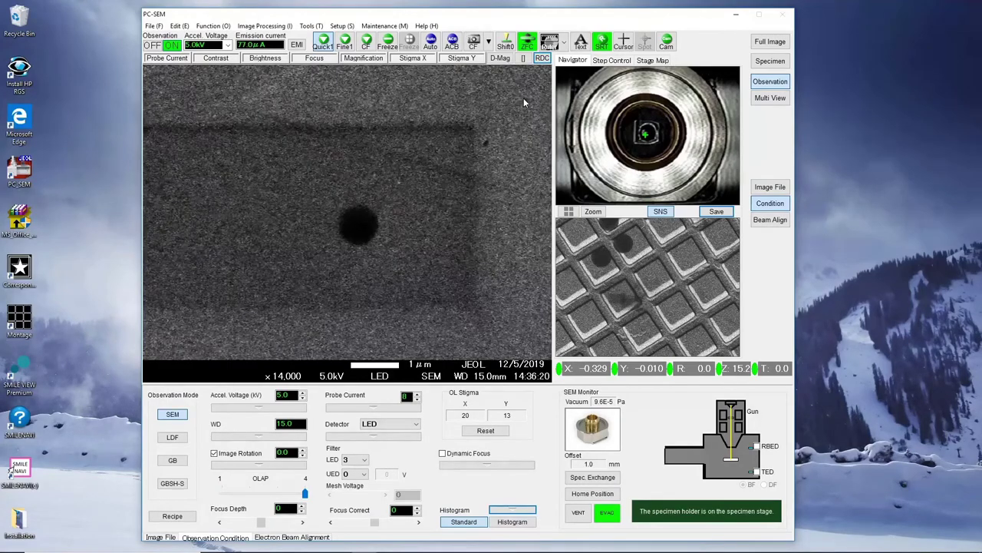
Zoom back out to x3,000 and show the working-distance preset list.
scroll(514, 99, down, 3)
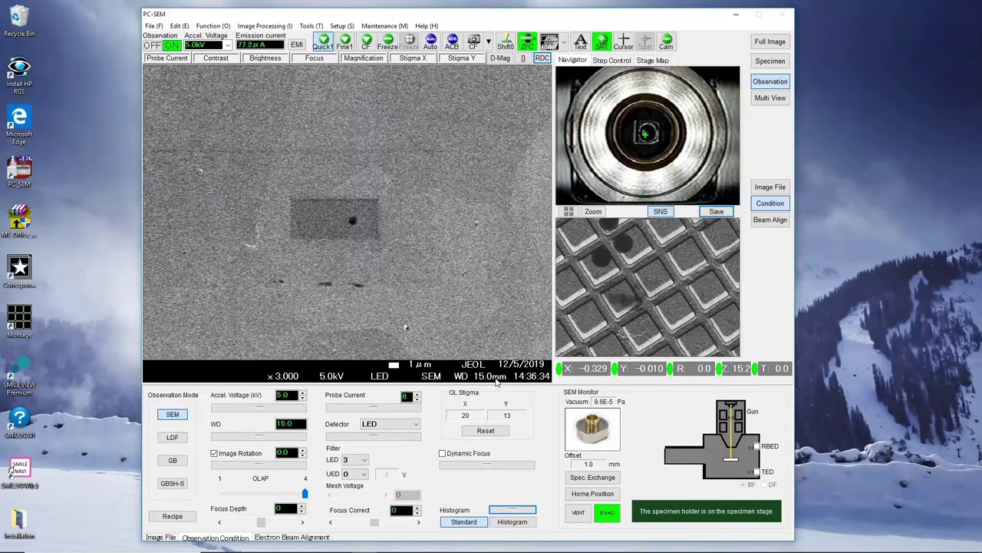
click(496, 376)
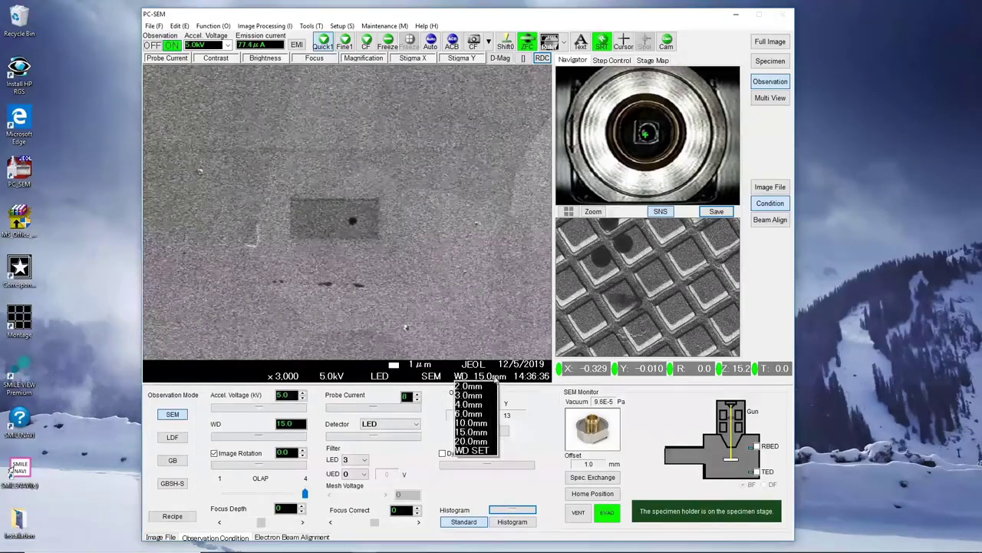
With the side camera showing, select the 10.0 mm working distance and confirm the move.
click(462, 268)
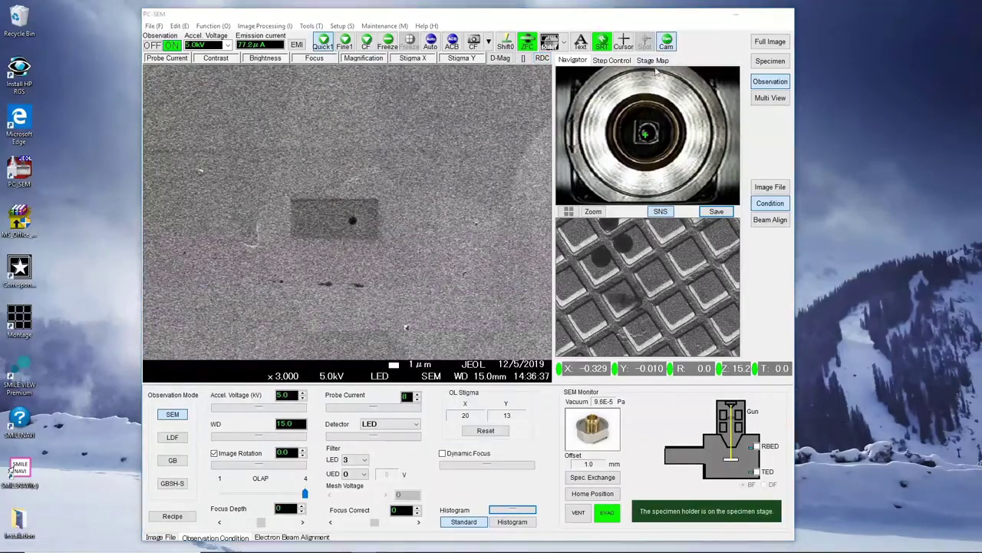
click(666, 42)
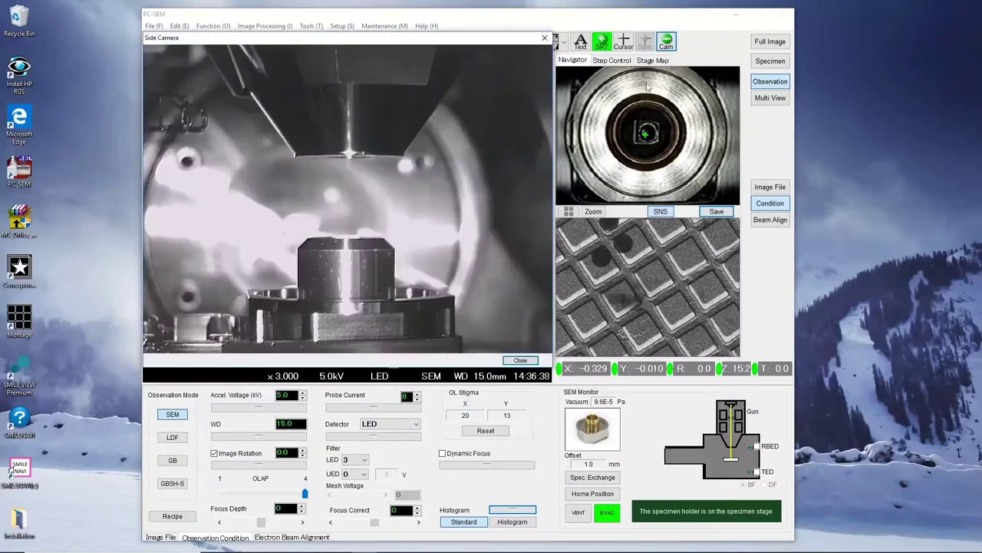
click(497, 377)
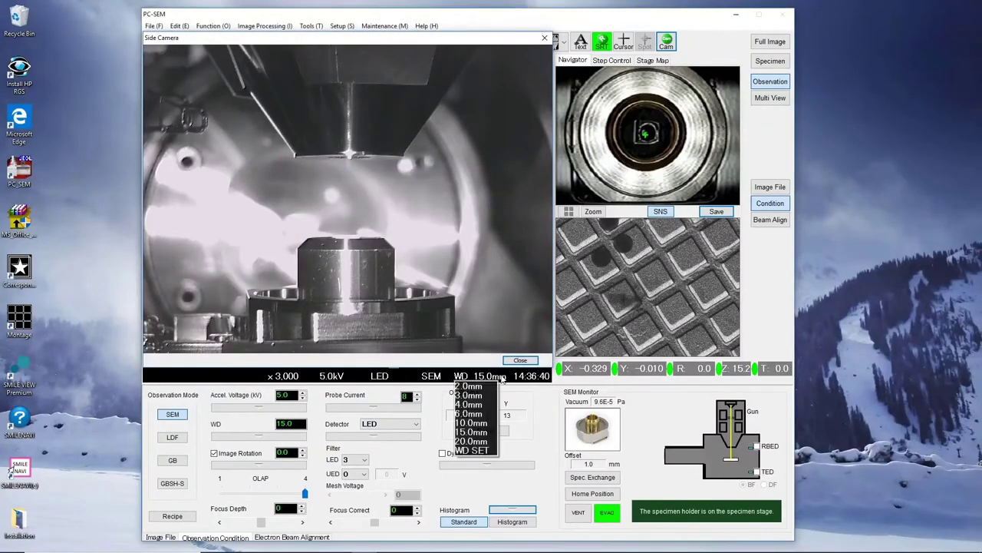
click(482, 429)
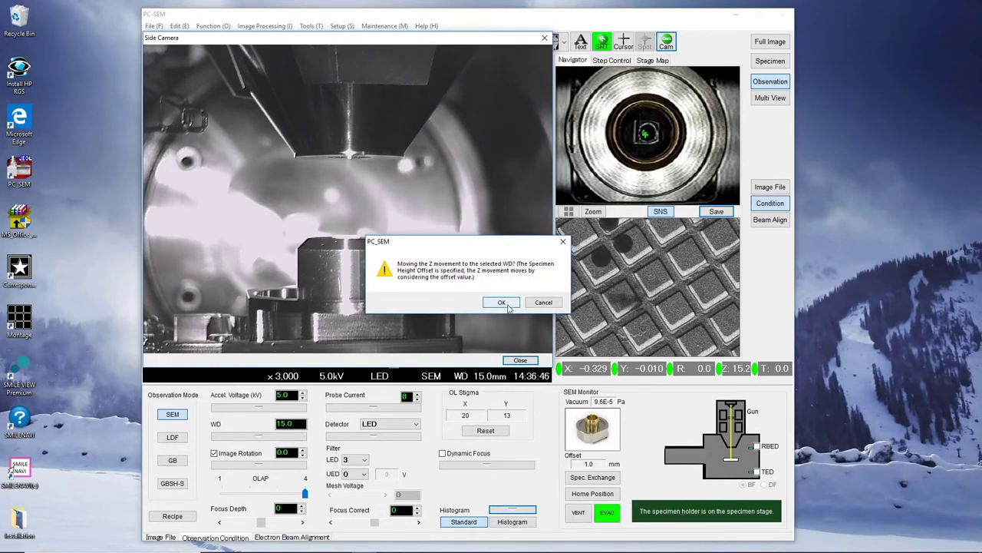
click(546, 304)
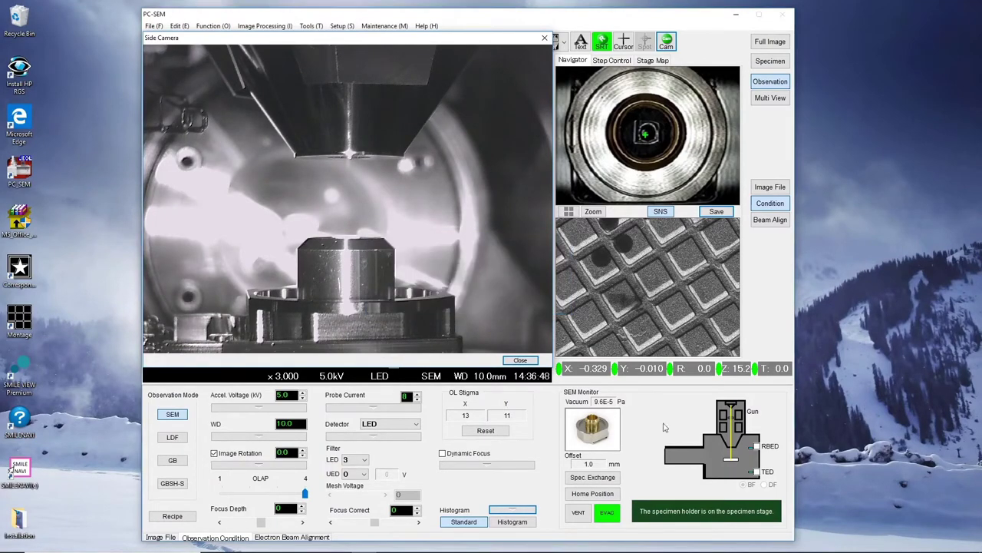
Set a 0.2 mm specimen height offset, then reselect WD 10.0 mm and confirm.
click(595, 439)
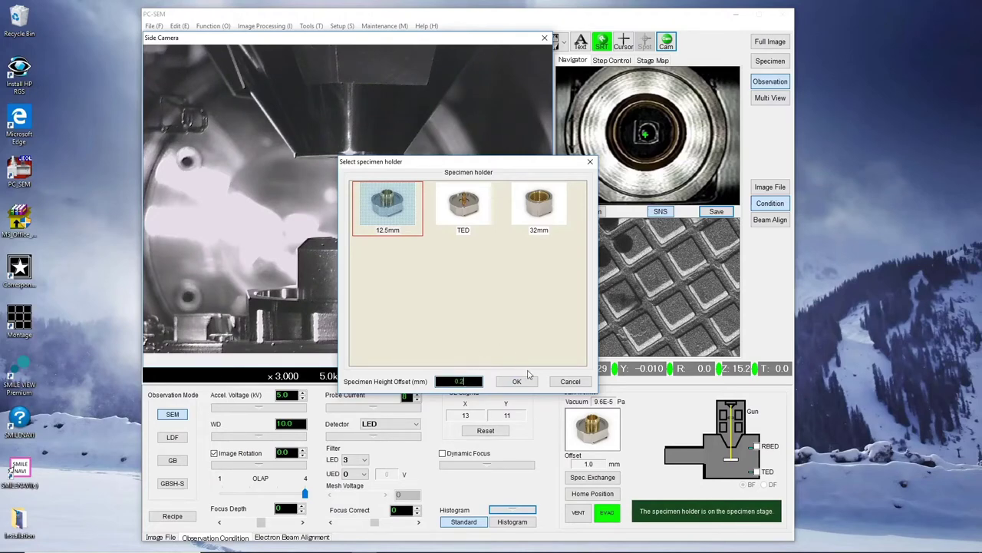
click(518, 381)
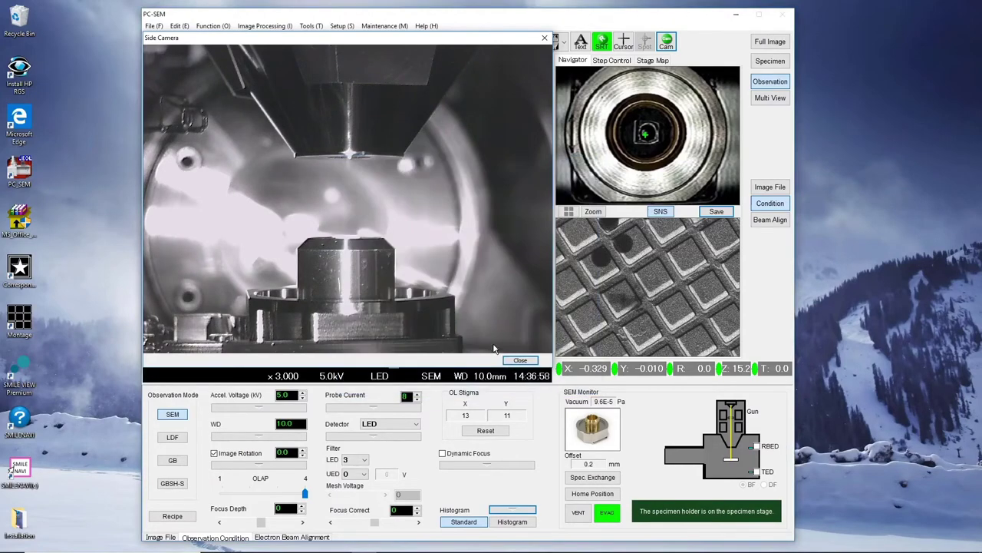
click(484, 377)
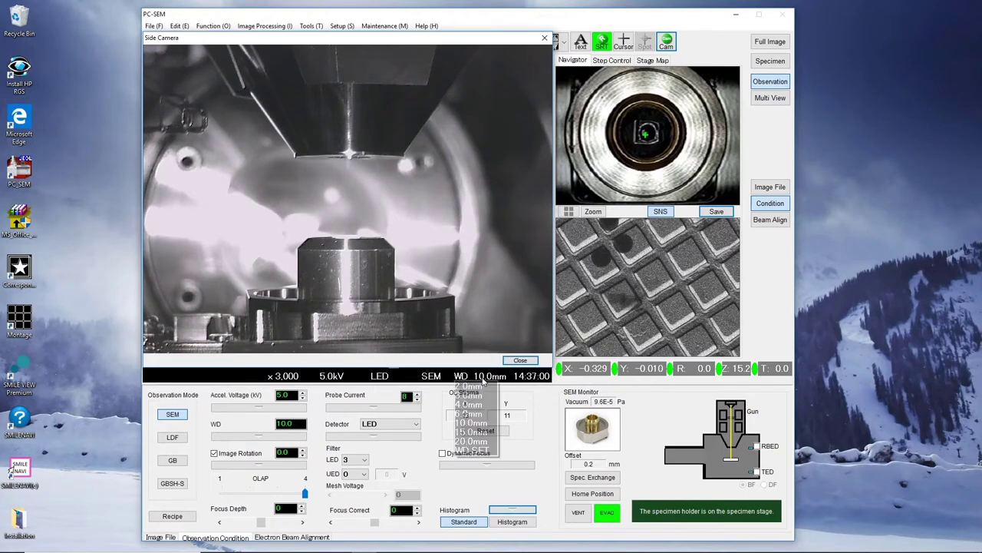
click(477, 432)
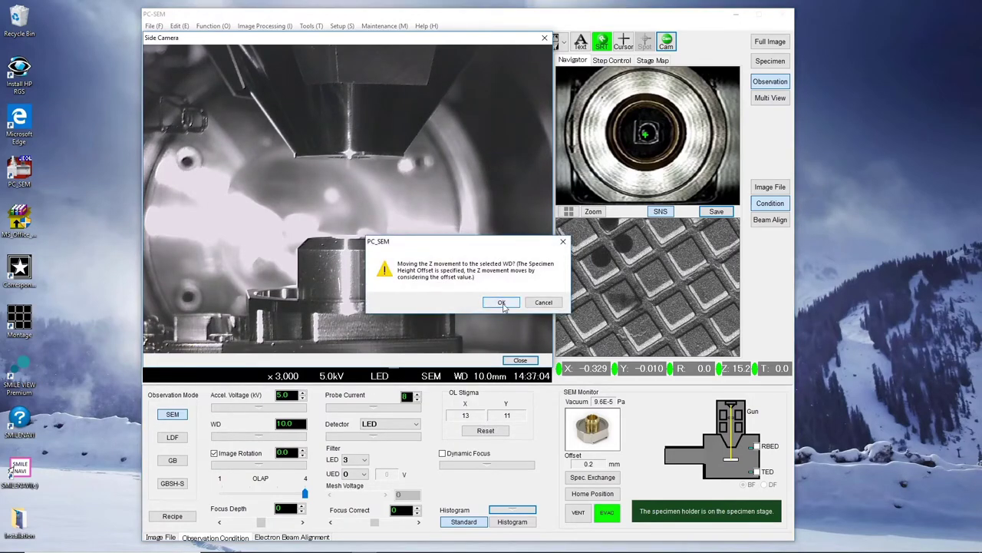
click(502, 302)
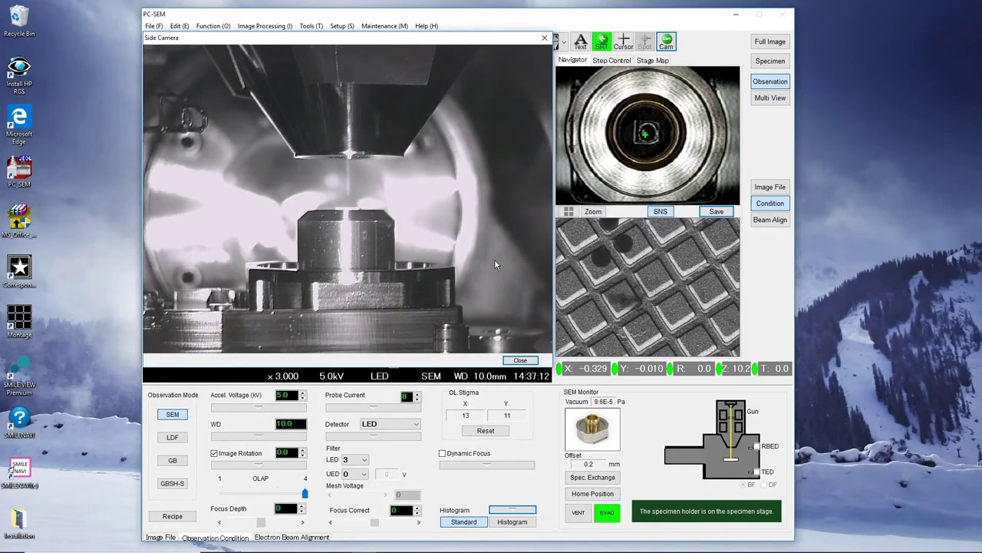
Close the side camera, switch to Fine1 scanning, and centre the dark void at about x4,300.
click(545, 38)
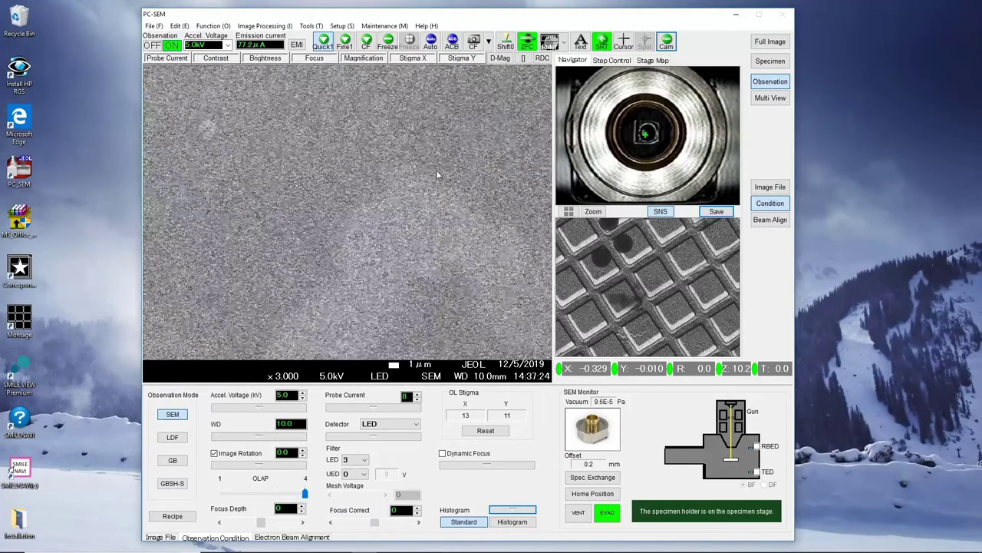
click(323, 41)
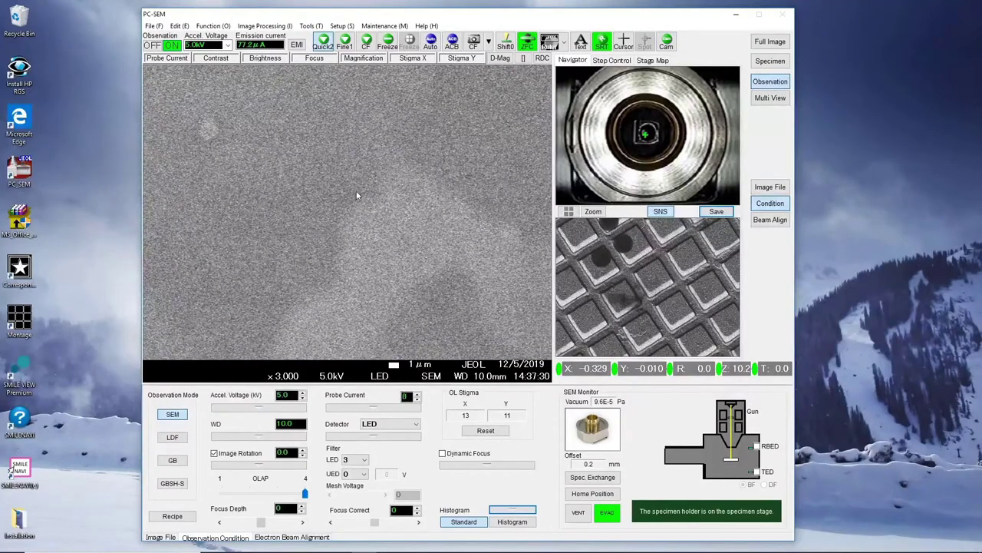
click(345, 43)
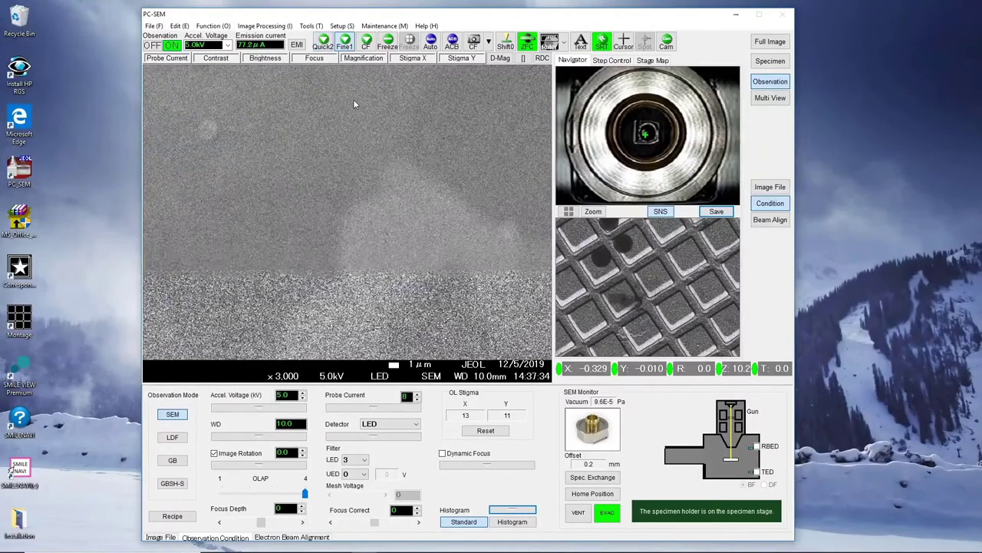
scroll(353, 100, down, 3)
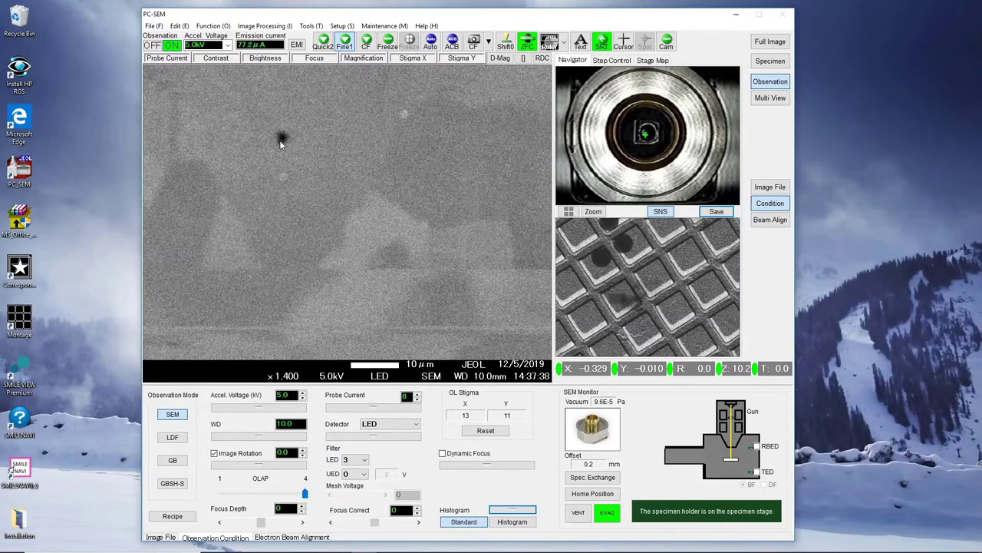
right_click(280, 140)
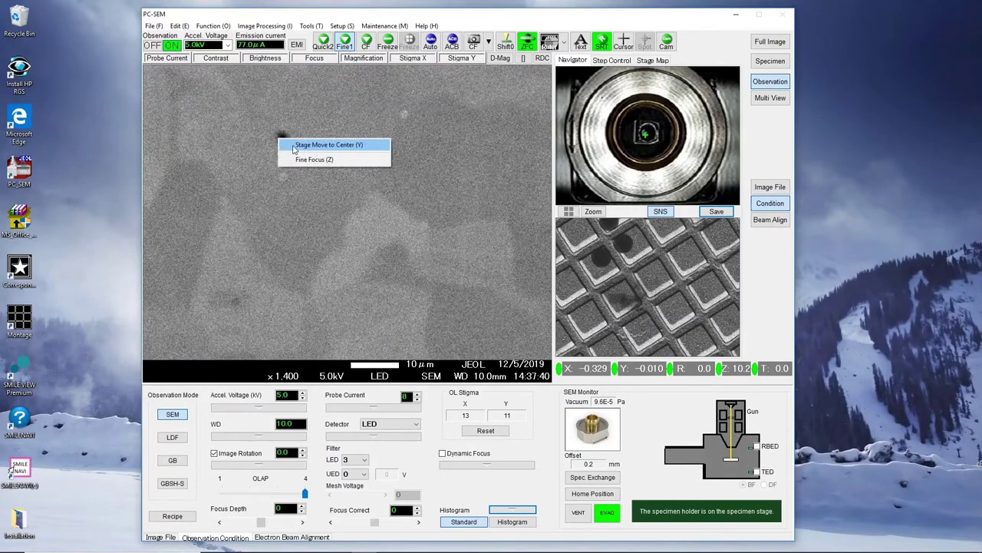
click(292, 145)
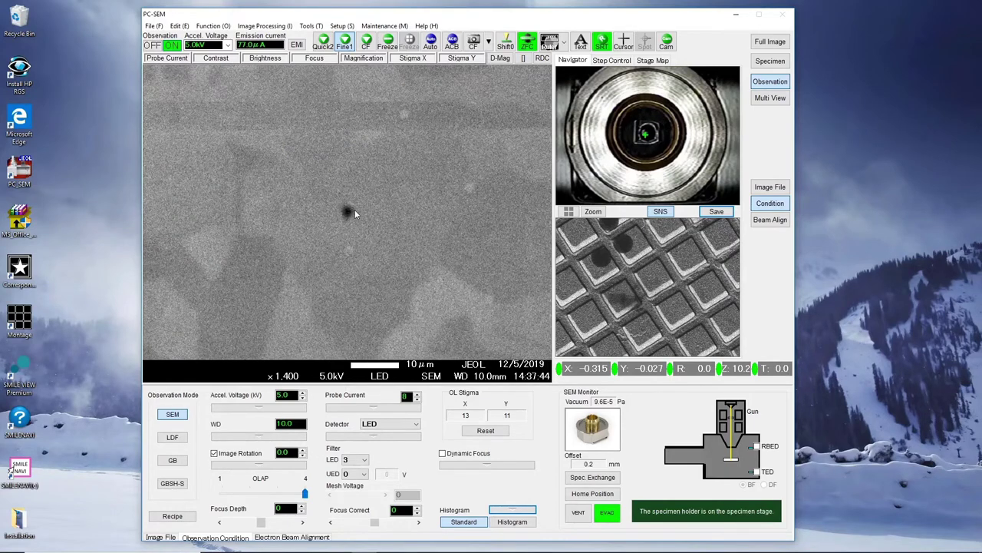
scroll(355, 209, up, 5)
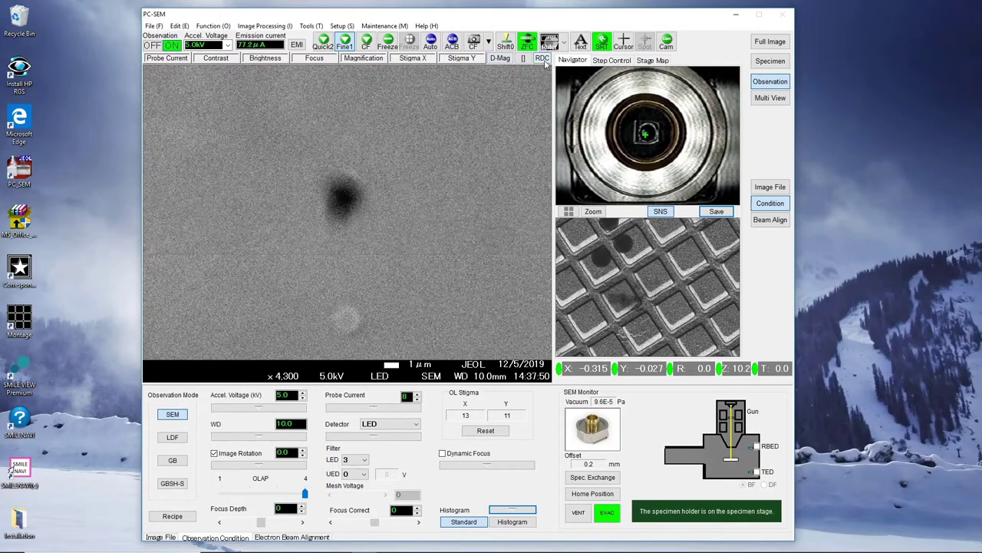
Focus using the F4 reduced-area scan, restore full-frame scanning, and zoom to x22,000.
key(F4)
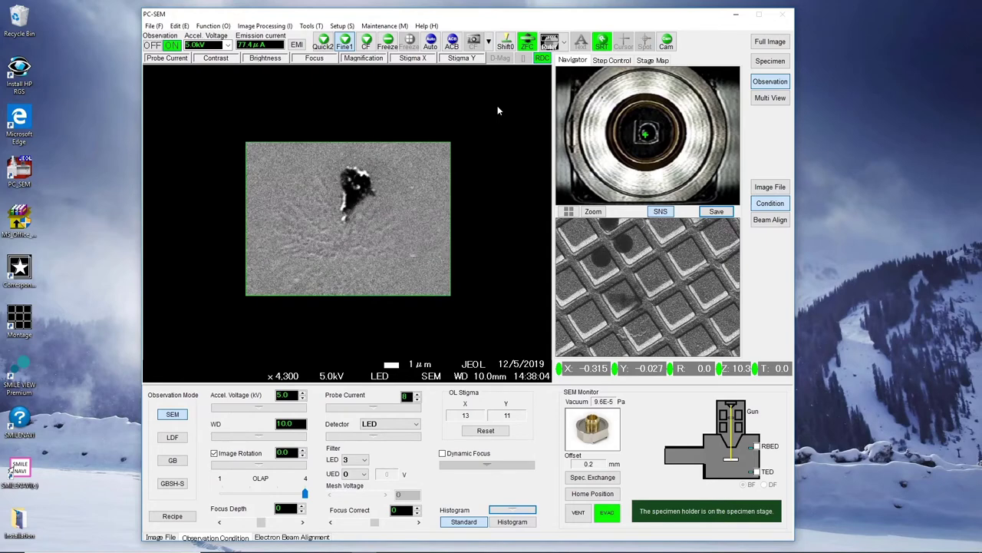
click(535, 60)
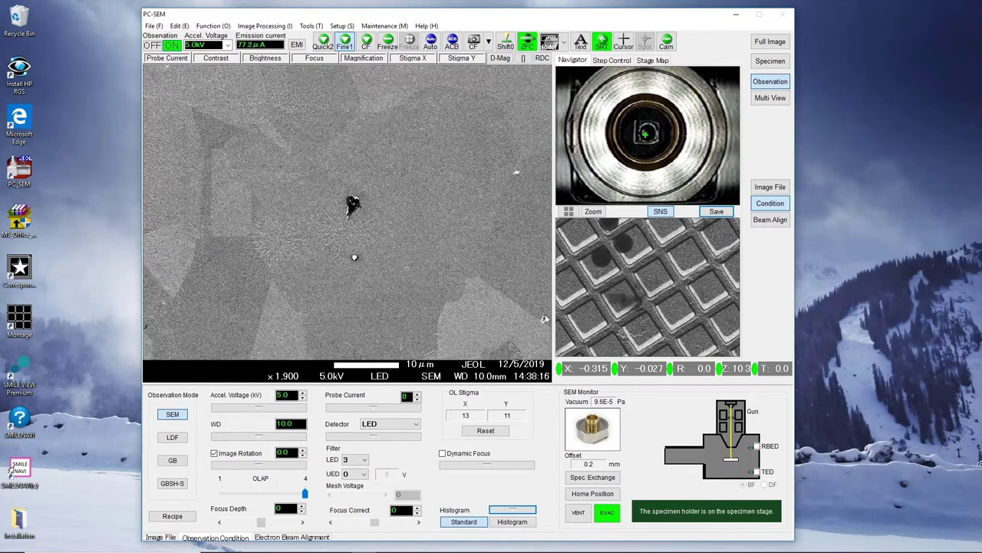
right_click(542, 320)
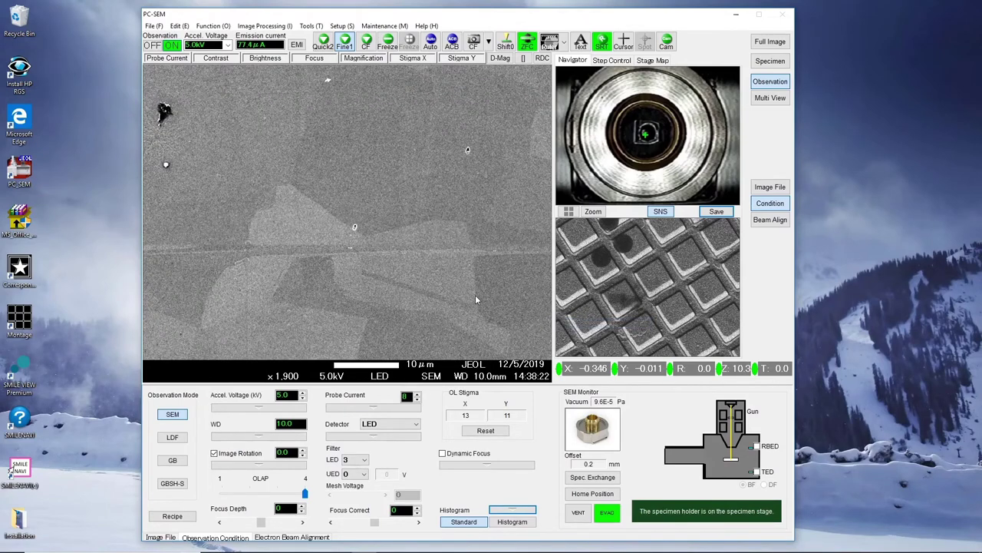
scroll(473, 294, up, 3)
scroll(471, 294, up, 3)
scroll(471, 298, up, 1)
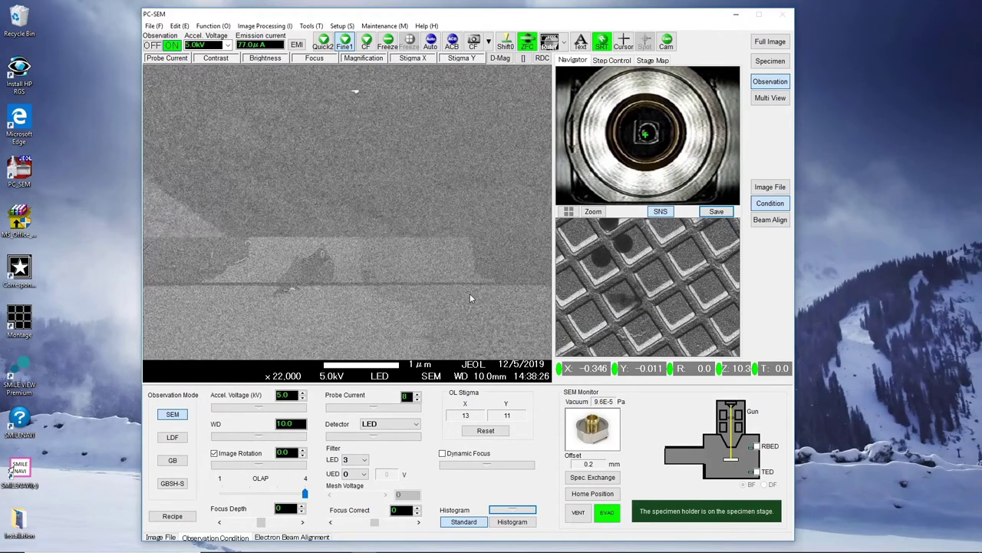
Centre the oval void via Stage Move, focus it with RDC, then set 10,000× magnification.
right_click(407, 310)
click(421, 317)
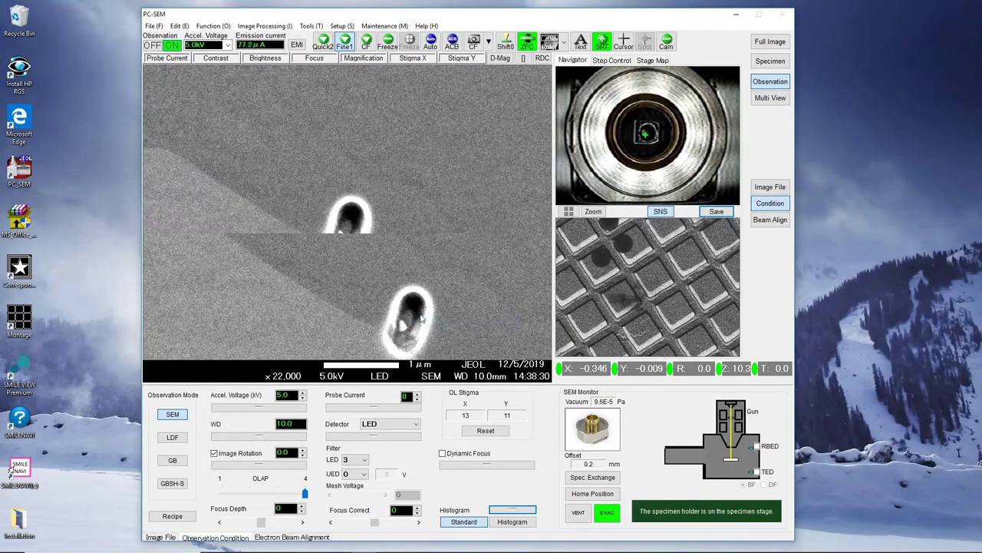
click(539, 59)
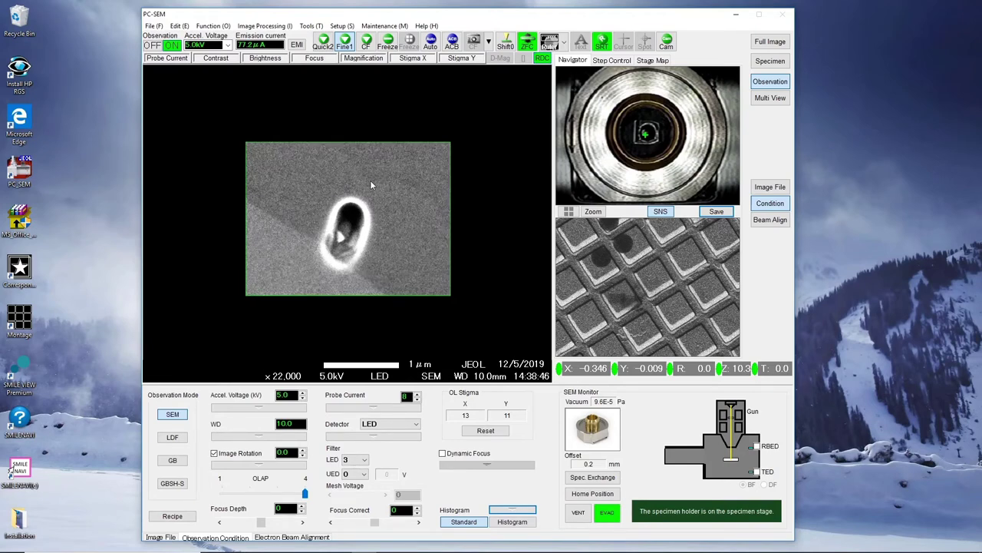
click(542, 60)
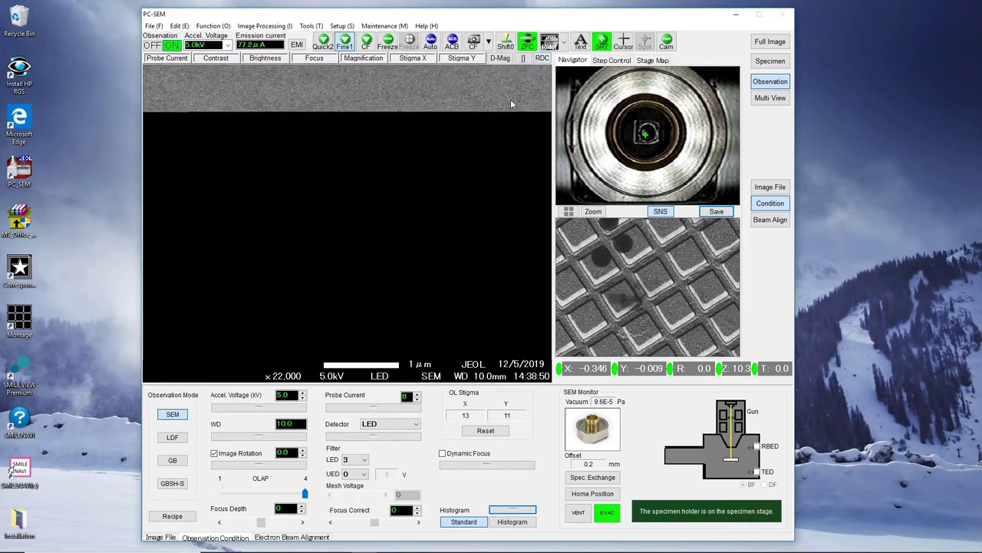
click(279, 378)
click(277, 413)
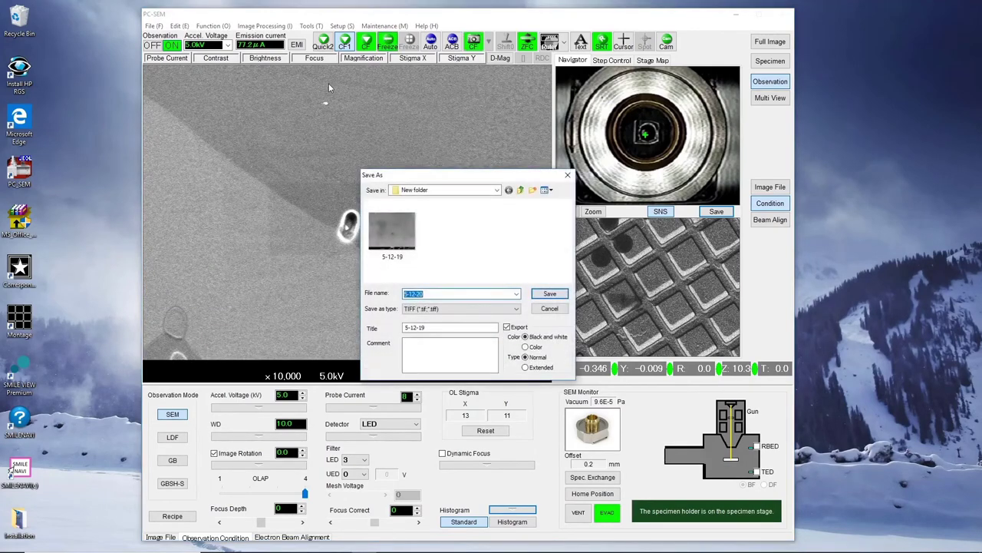
Confirm Save As to store the 10,000× void image as a TIFF.
click(551, 294)
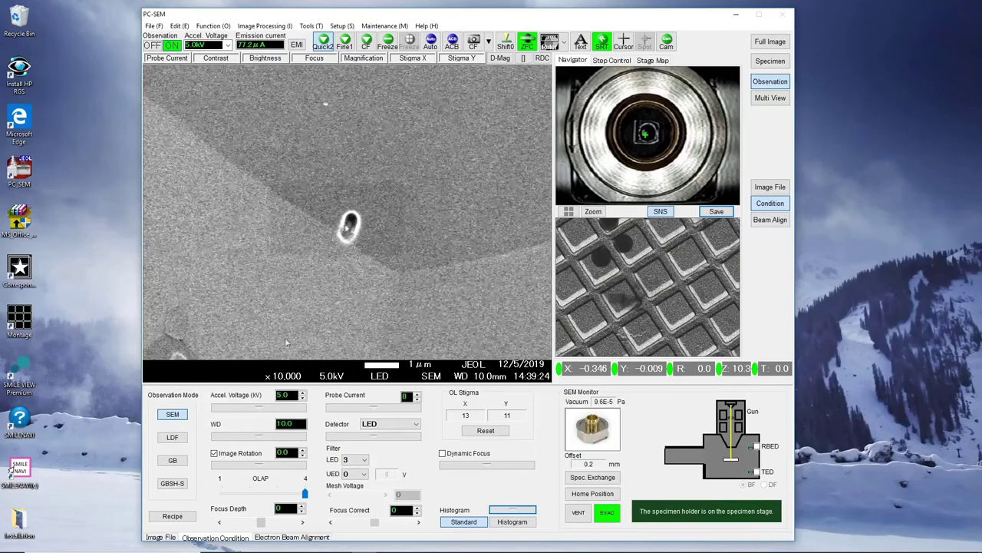
Zoom out through the 2,000× preset to a 1,000× overview around the void.
click(293, 381)
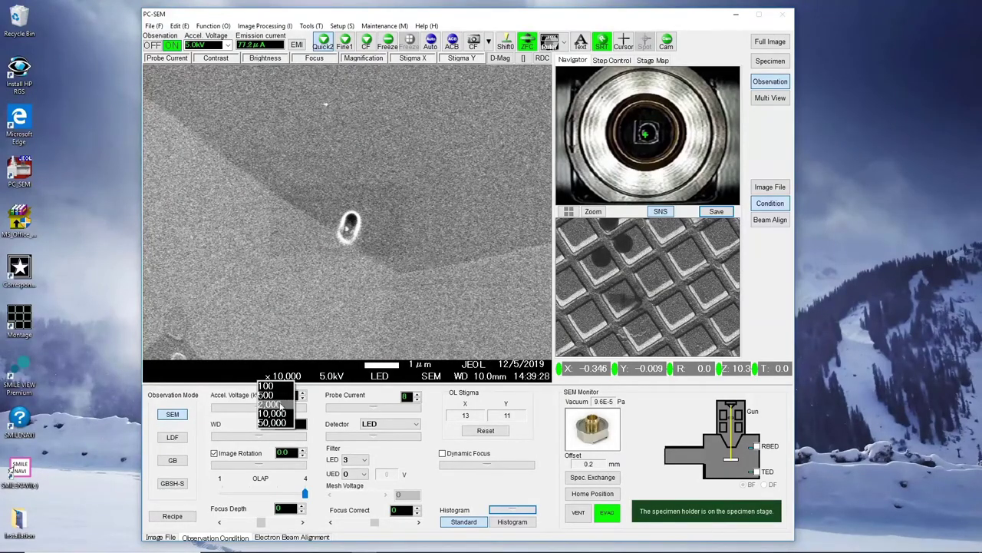
click(274, 405)
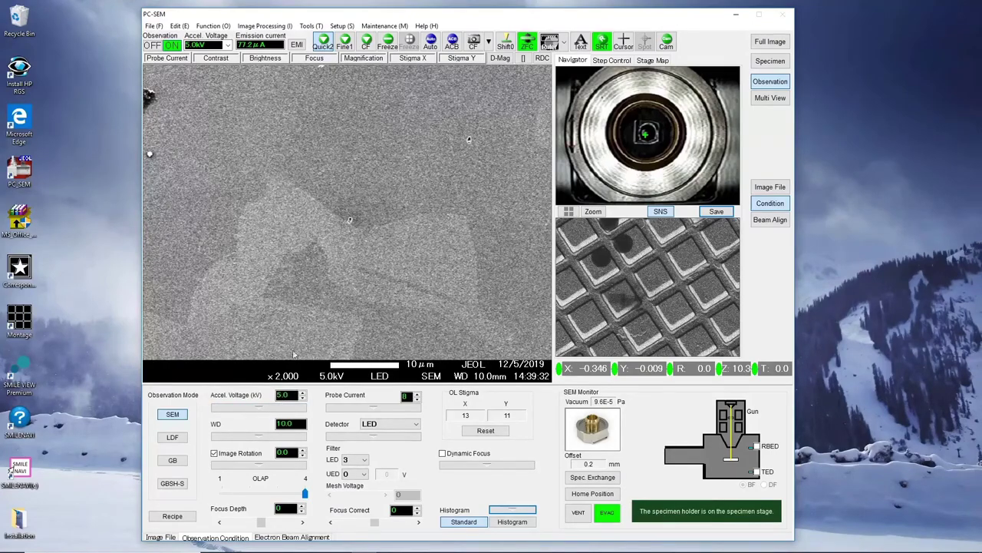
click(283, 375)
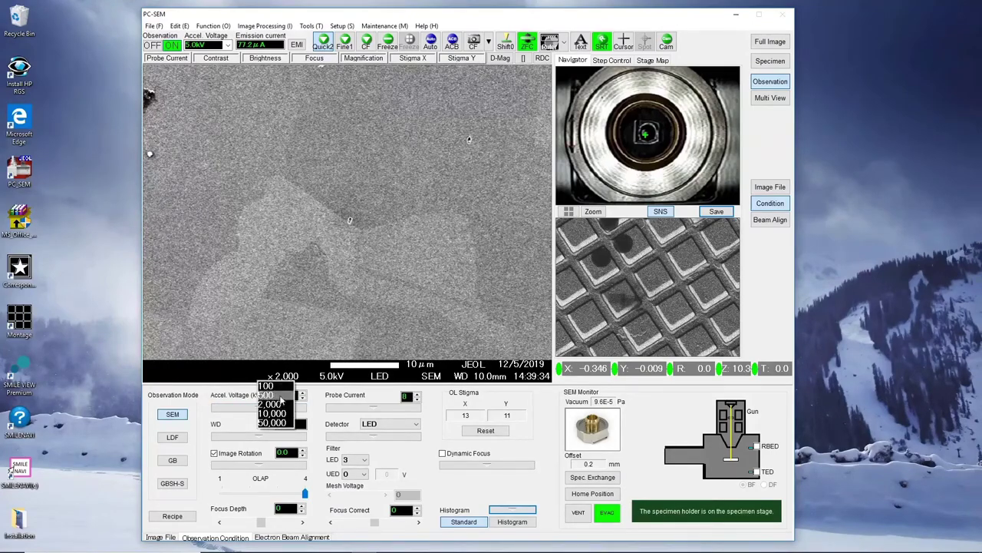
click(277, 396)
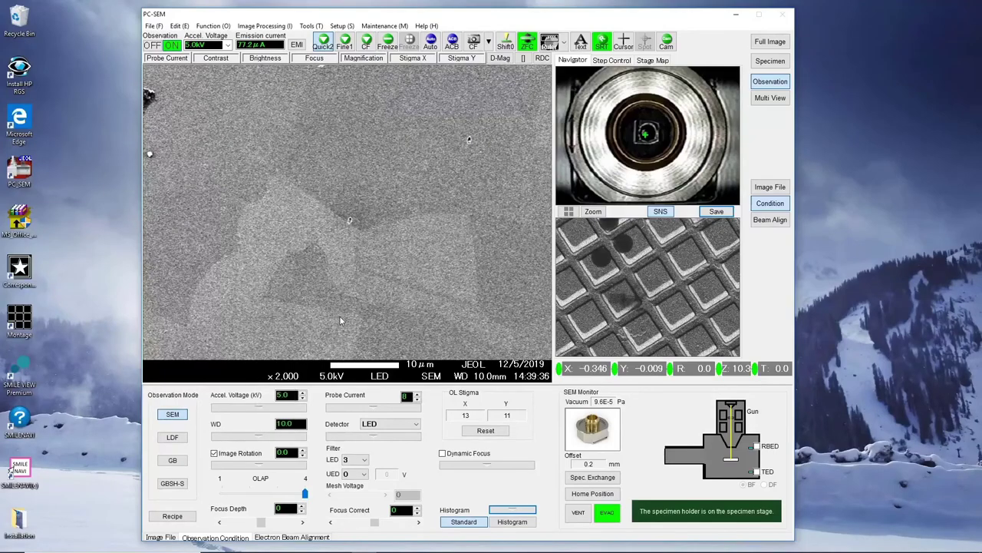
scroll(343, 321, down, 1)
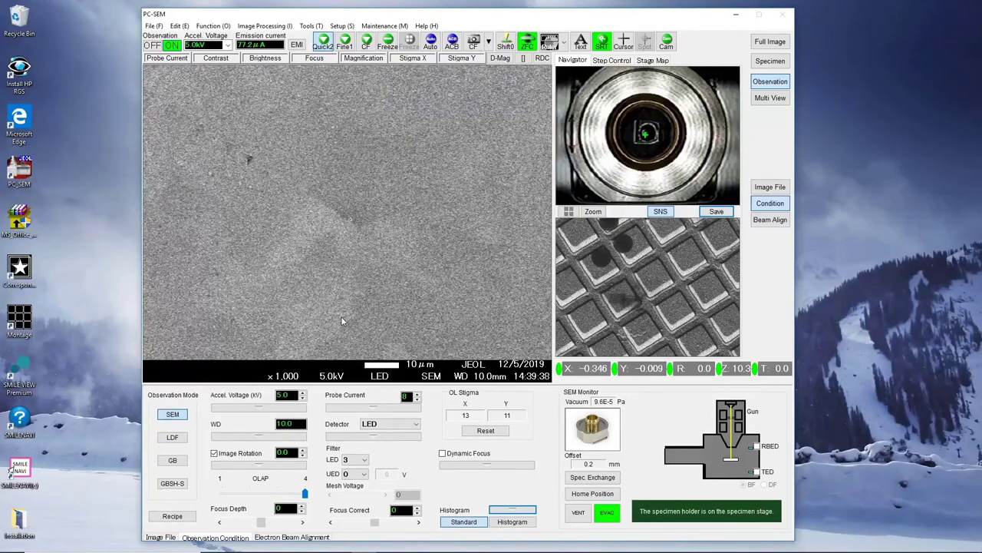